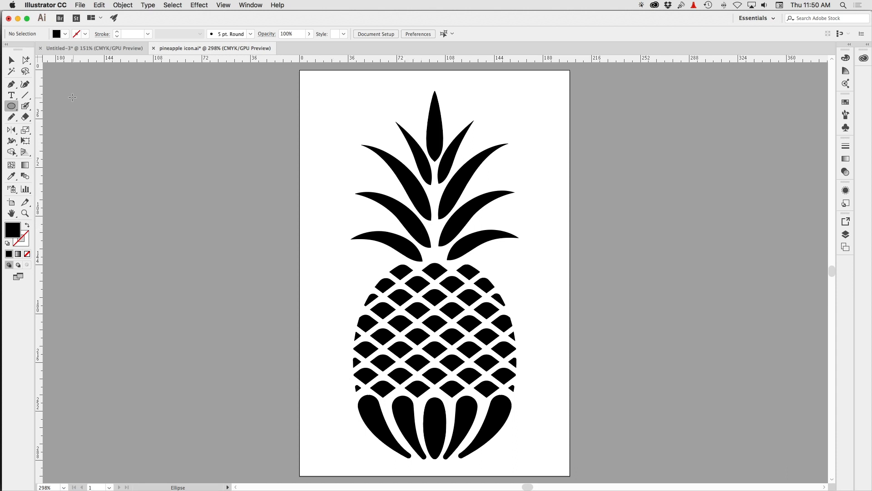
# Step: Restore the default fill and stroke, then draw an ellipse about 47 by 51 pt and move it off the artboard beside the pineapple
pyautogui.press('d')
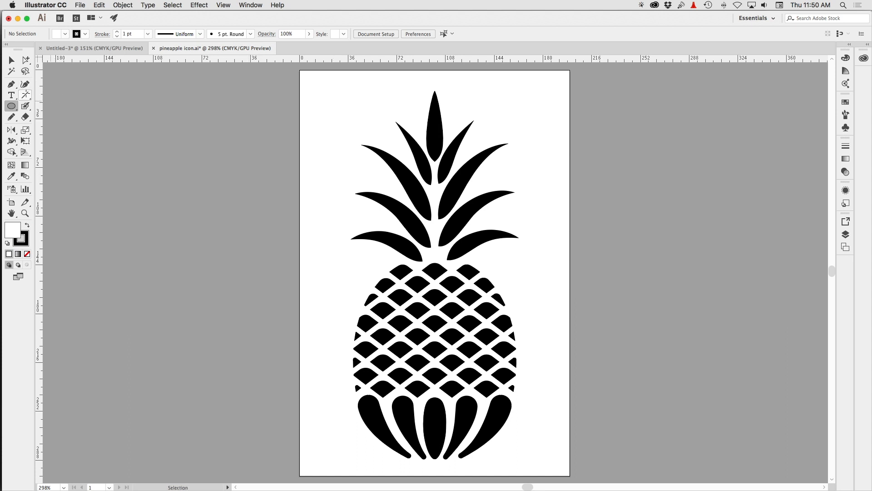
pyautogui.moveTo(307, 93); pyautogui.dragTo(371, 162)
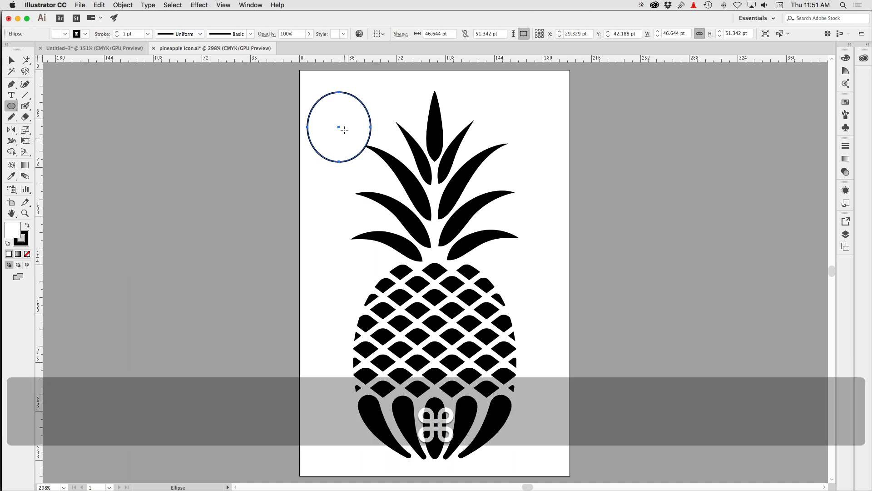
pyautogui.moveTo(333, 135); pyautogui.dragTo(312, 183)
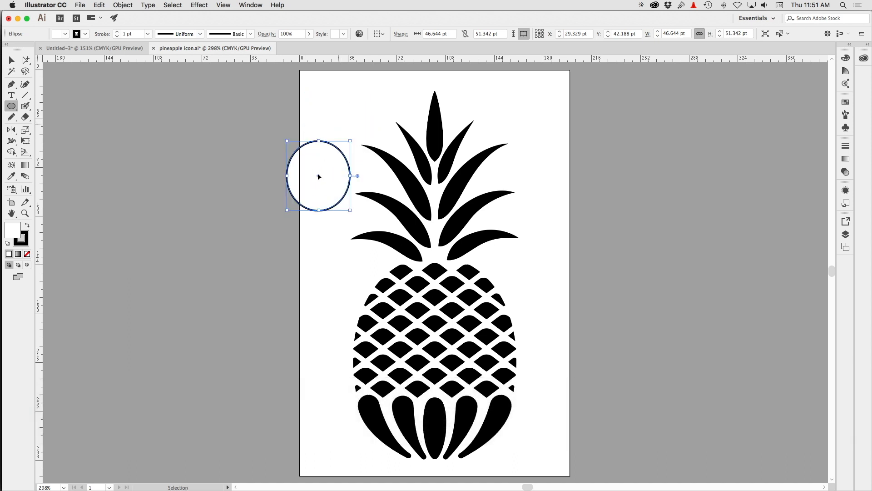
pyautogui.press('super')
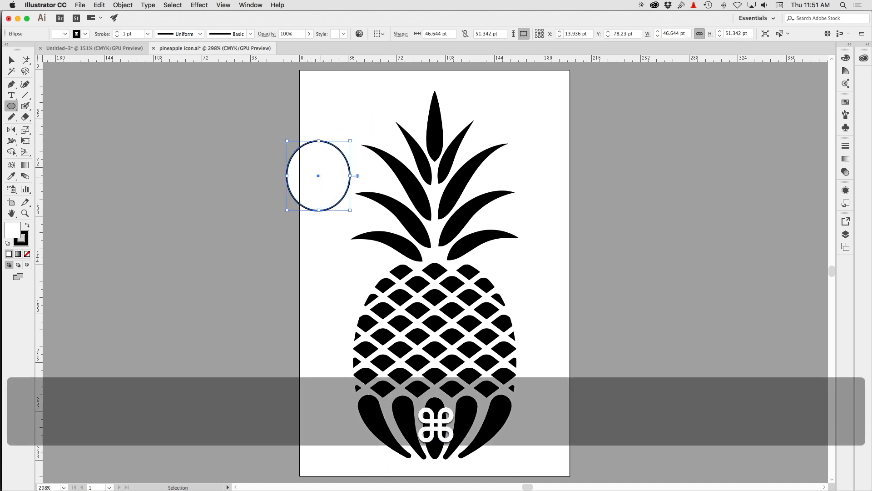
pyautogui.moveTo(318, 176); pyautogui.dragTo(257, 177)
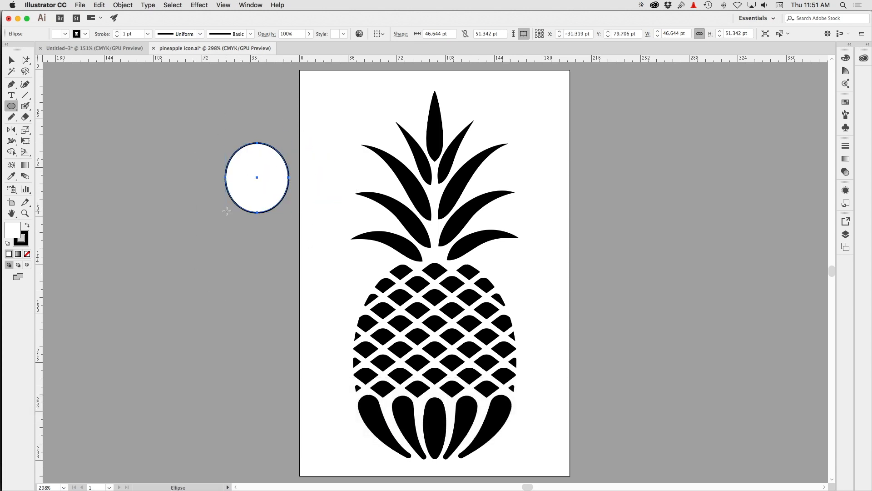
# Step: Delete the ellipse beside the artboard
pyautogui.press('super')
pyautogui.press('Delete')
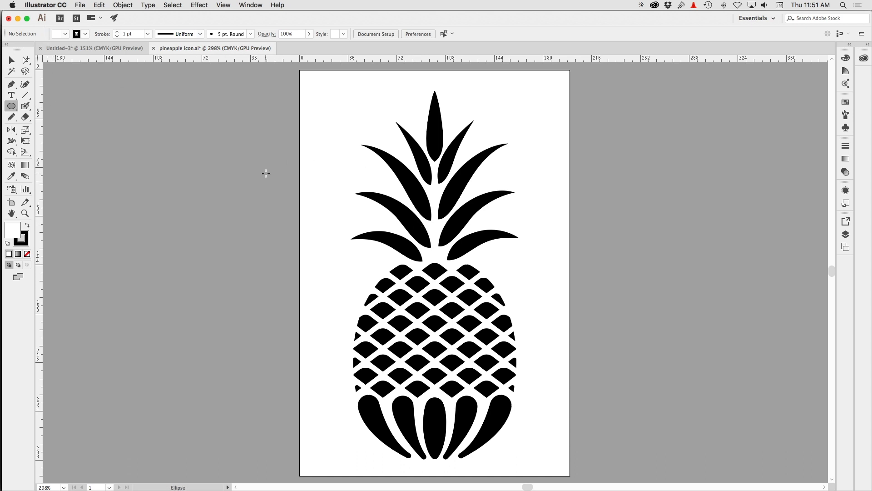
# Step: Select one diamond in the pineapple's fourth row with the Group Selection tool and alternate the active colour attribute, ending on stroke
pyautogui.moveTo(26, 60); pyautogui.dragTo(54, 72)
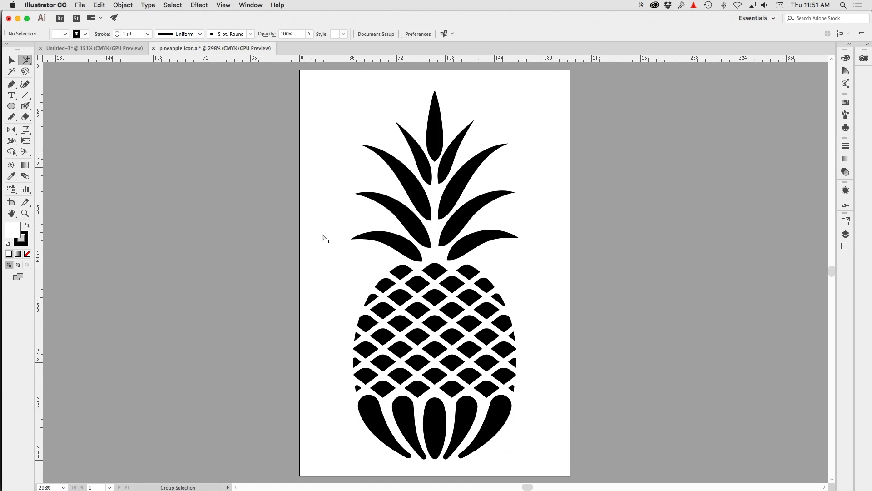
pyautogui.click(422, 308)
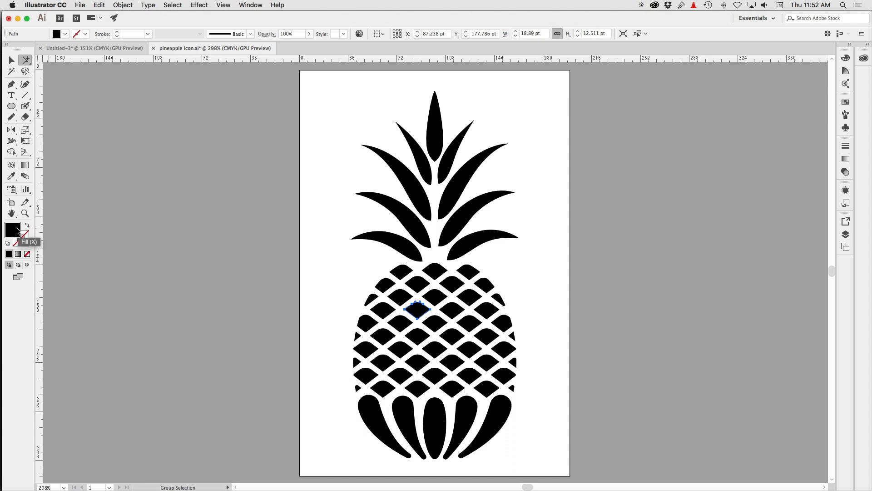
pyautogui.click(25, 236)
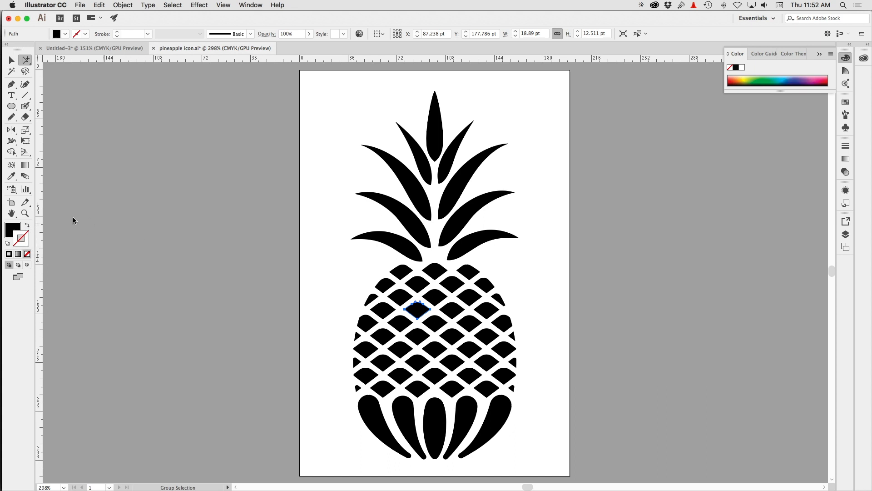
pyautogui.click(10, 235)
pyautogui.click(17, 229)
pyautogui.click(23, 240)
pyautogui.click(14, 230)
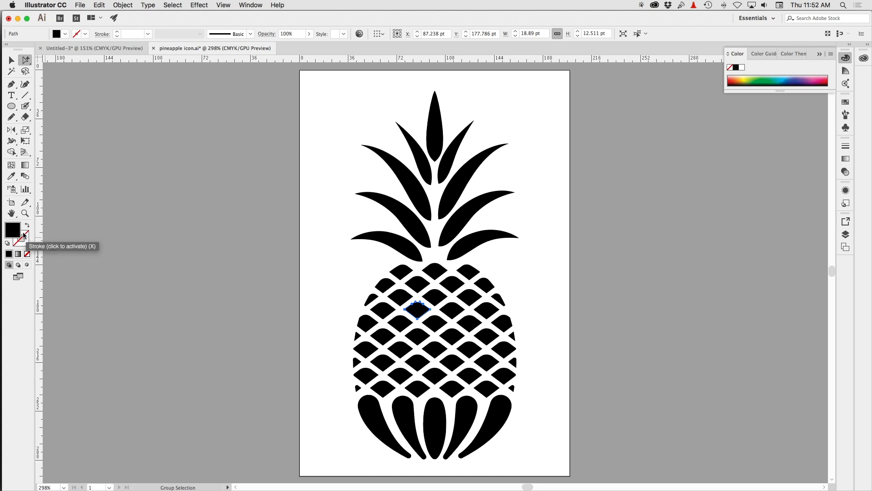
pyautogui.click(26, 235)
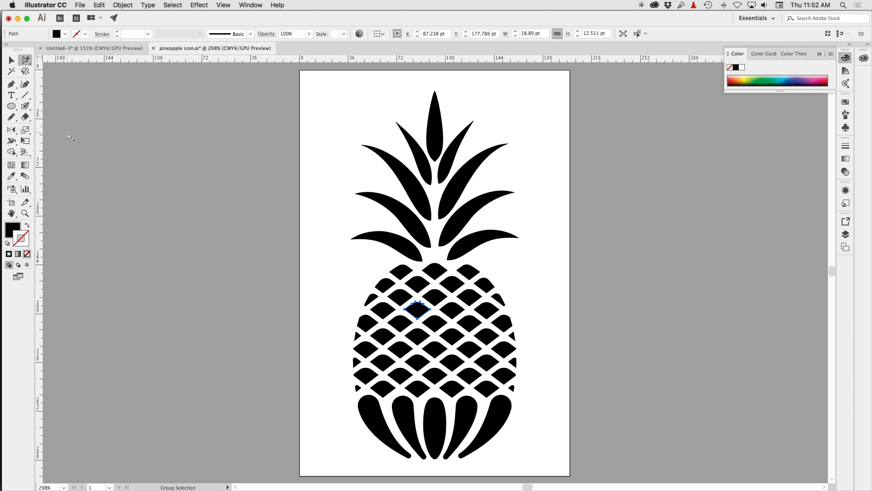
# Step: Give the selected diamond a teal stroke with hue 169°, saturation 62% and brightness 77%, and deselect it
pyautogui.doubleClick(23, 234)
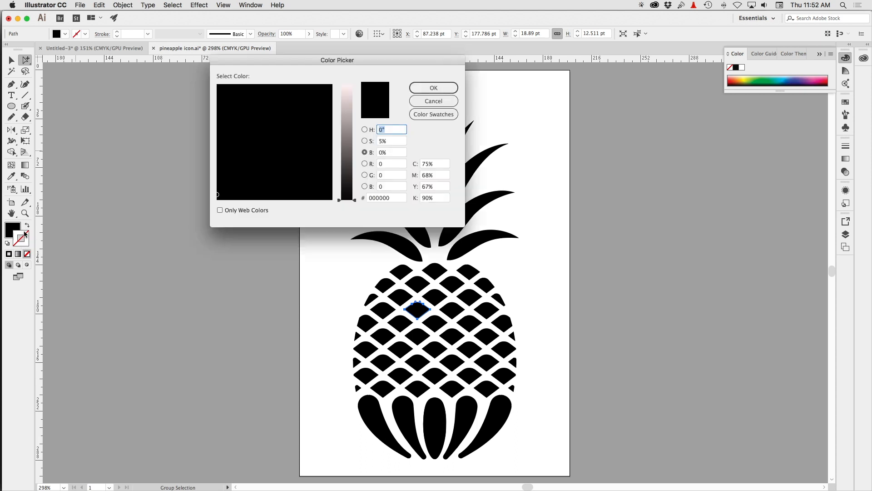
pyautogui.moveTo(343, 170); pyautogui.dragTo(348, 141)
pyautogui.click(271, 128)
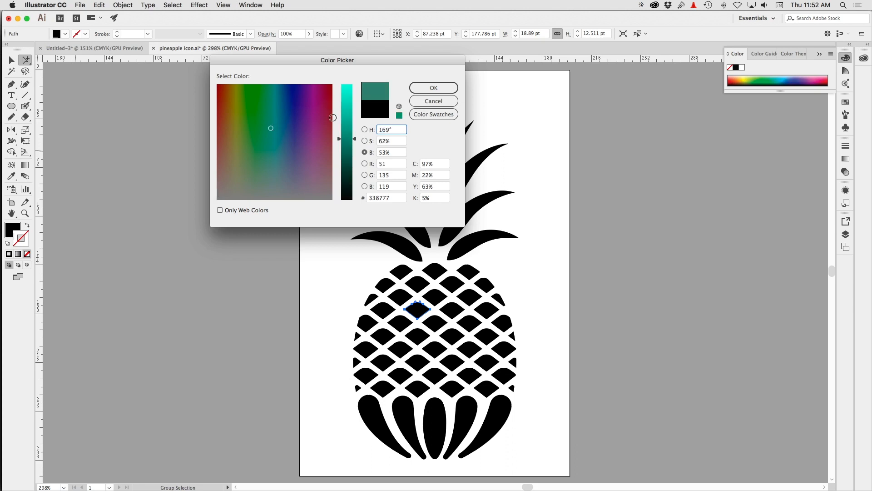
pyautogui.moveTo(337, 140); pyautogui.dragTo(342, 109)
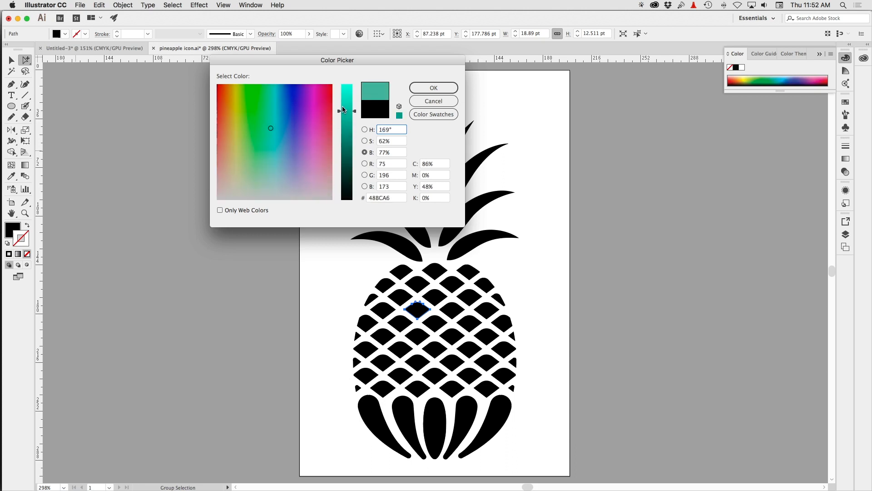
pyautogui.click(418, 89)
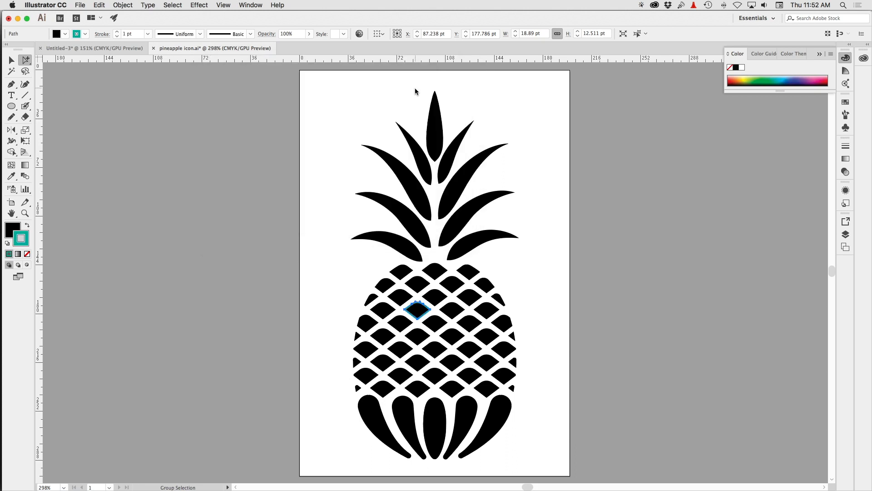
pyautogui.click(529, 309)
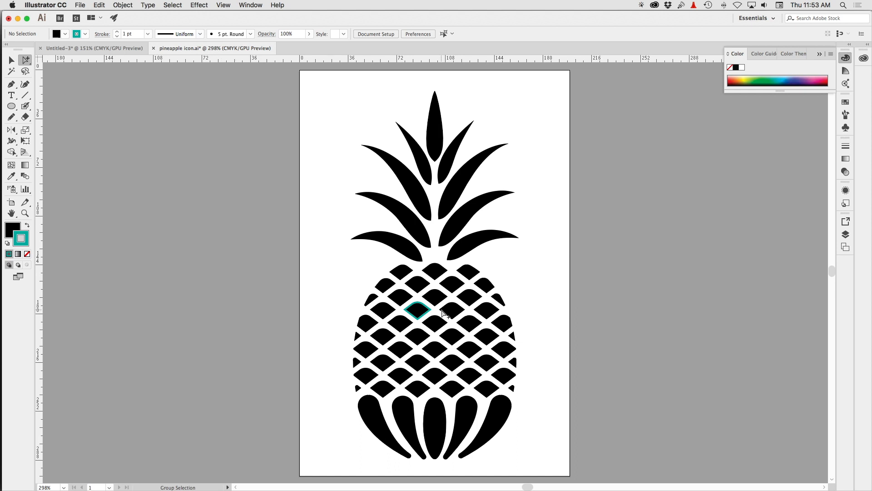
# Step: Reselect the teal-outlined diamond and set its stroke to None
pyautogui.click(418, 303)
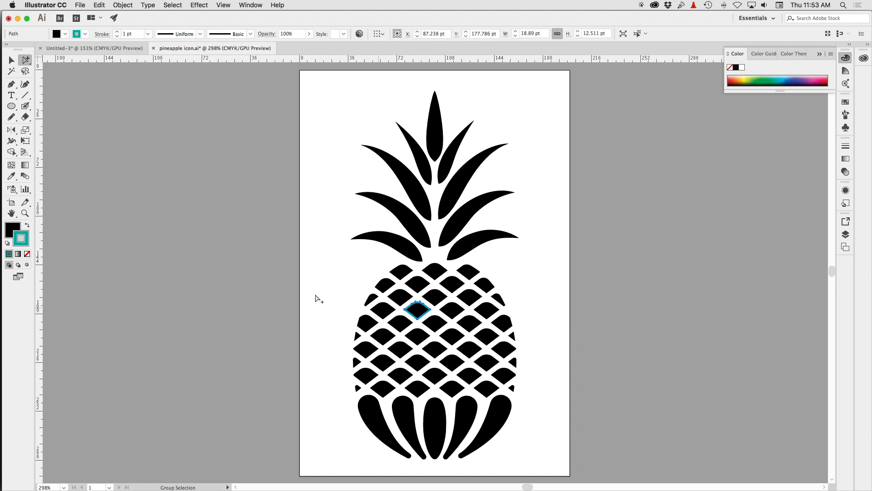
pyautogui.click(28, 255)
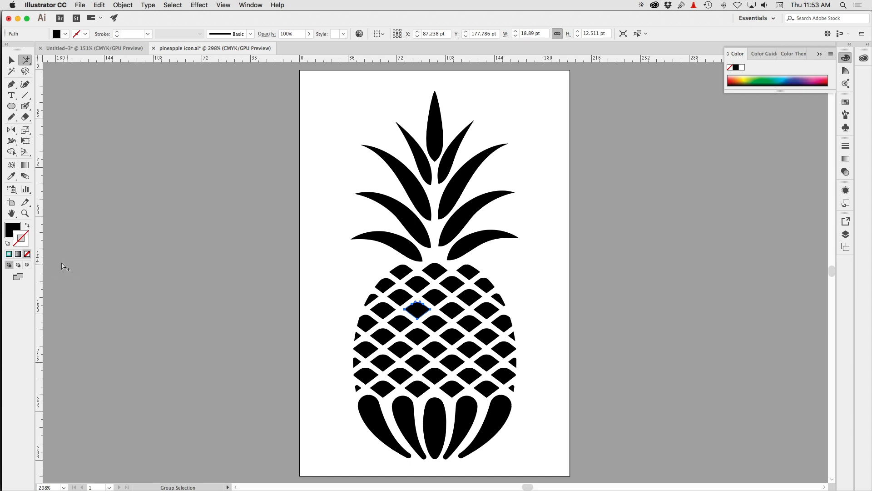
# Step: Swap the diamond's fill and stroke and swap them back, then apply the default colours and undo them
pyautogui.click(28, 226)
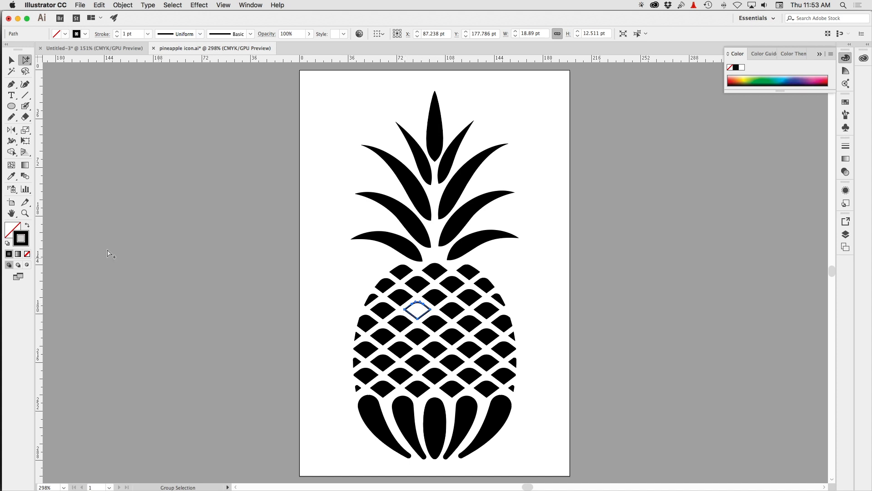
pyautogui.click(27, 224)
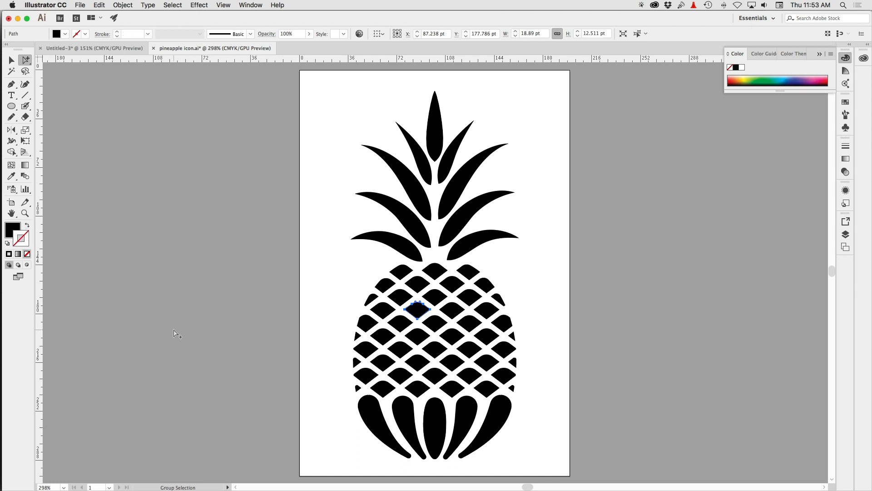
pyautogui.click(7, 244)
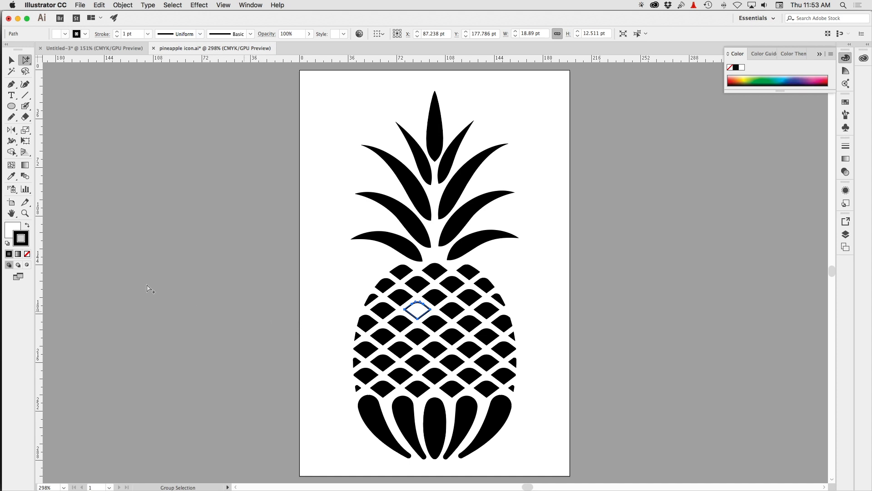
pyautogui.press('super+z')
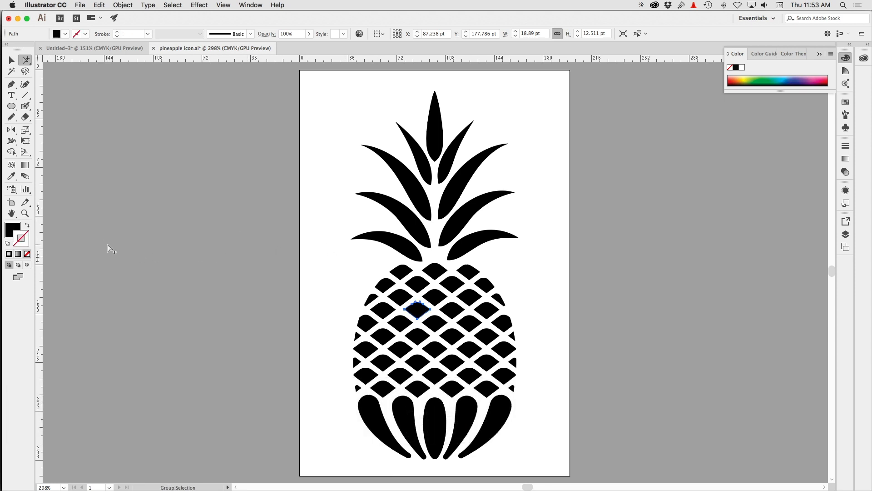
# Step: Toggle the active colour attribute repeatedly between fill and stroke
pyautogui.press('x')
pyautogui.press('x')
pyautogui.press('x')
pyautogui.press('x')
pyautogui.press('x')
pyautogui.press('x')
pyautogui.press('x')
pyautogui.press('x')
pyautogui.press('x')
pyautogui.press('x')
pyautogui.press('x')
pyautogui.press('x')
# Step: Try swapping the diamond's fill and stroke and applying the default colours, and undo these changes
pyautogui.hotkey('shift', 'x')
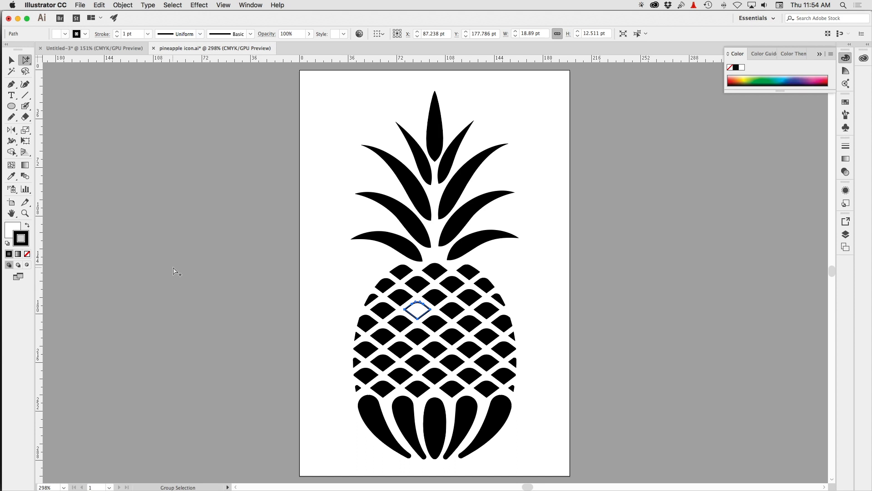
pyautogui.press('super+z')
pyautogui.press('super+z')
pyautogui.press('super+z')
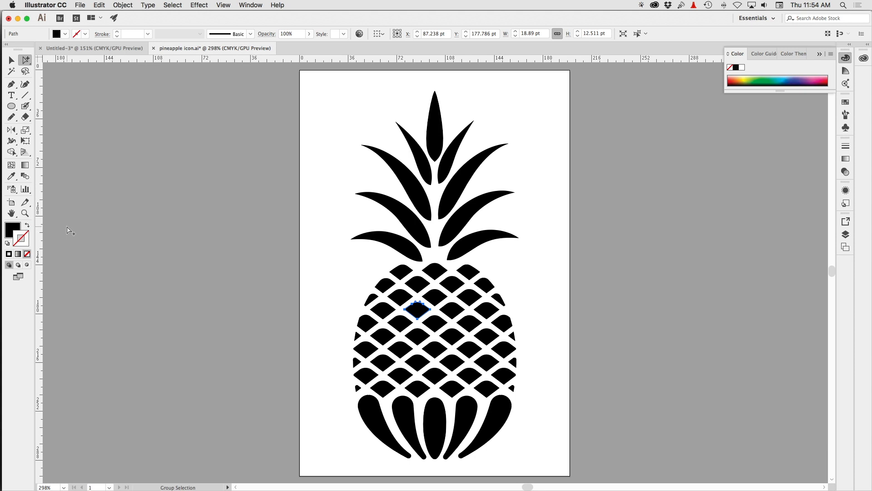
# Step: Choose a bright green for the diamond's fill in the Color Picker: hue 122°, saturation 72%, brightness 85%
pyautogui.click(15, 229)
pyautogui.doubleClick(11, 233)
pyautogui.click(341, 111)
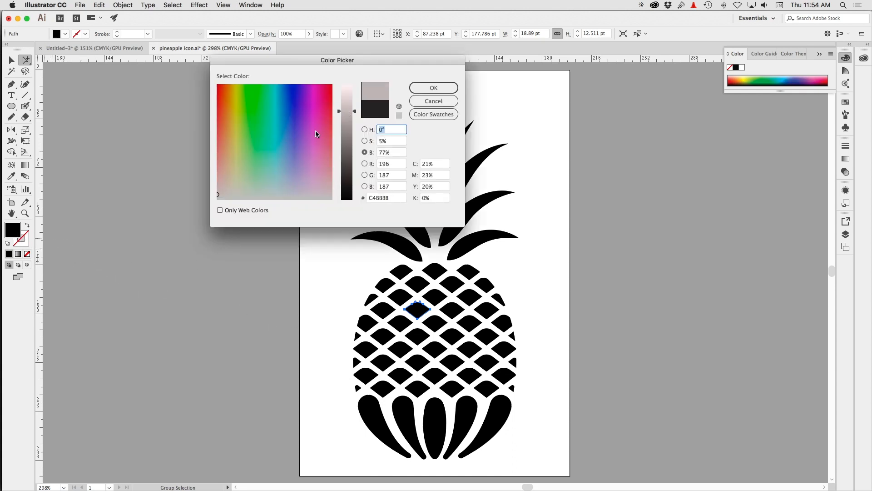
pyautogui.click(256, 117)
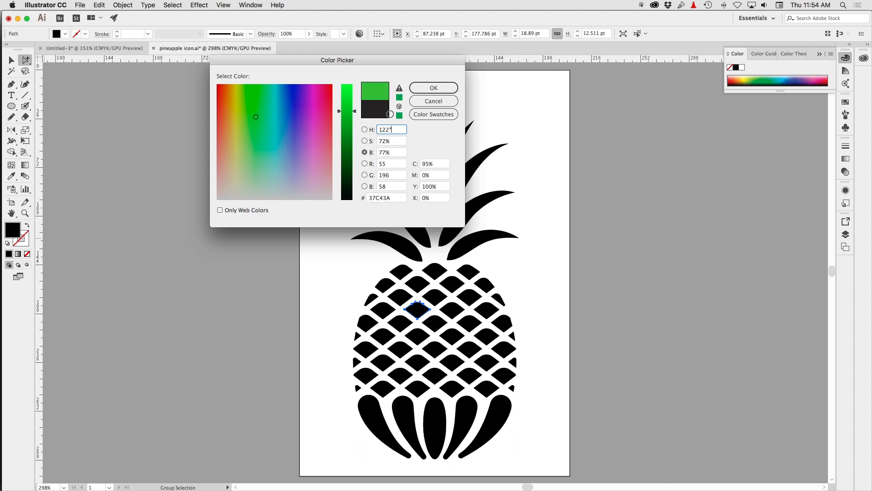
pyautogui.moveTo(340, 118); pyautogui.dragTo(339, 102)
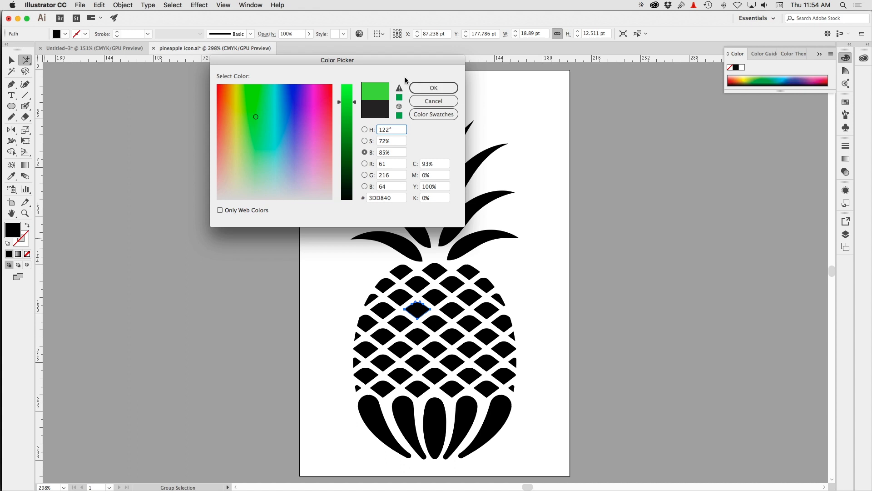
# Step: Move the Color Picker partly off the artwork and compare its spectrum views by saturation, hue and brightness
pyautogui.moveTo(364, 61); pyautogui.dragTo(284, 133)
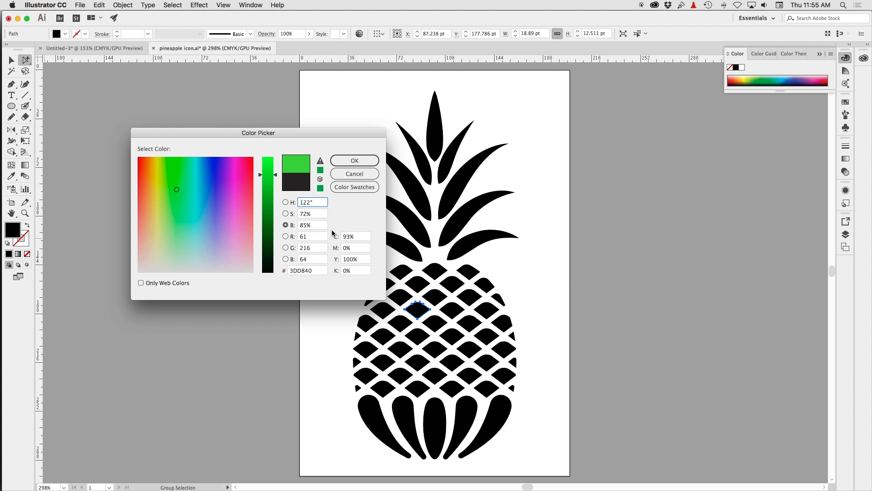
pyautogui.click(286, 214)
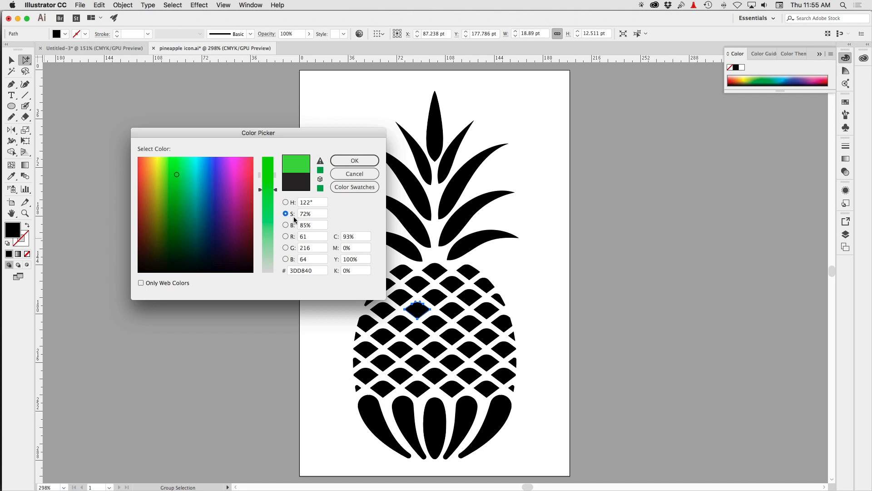
pyautogui.click(286, 202)
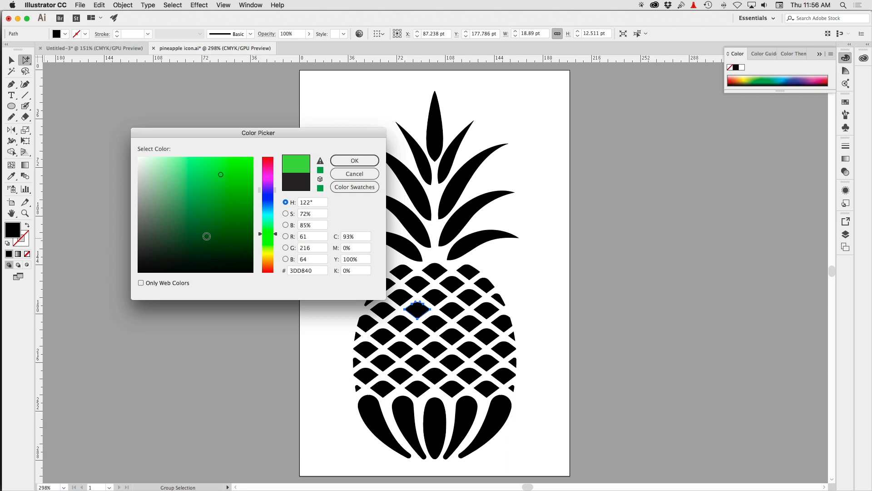
pyautogui.click(286, 214)
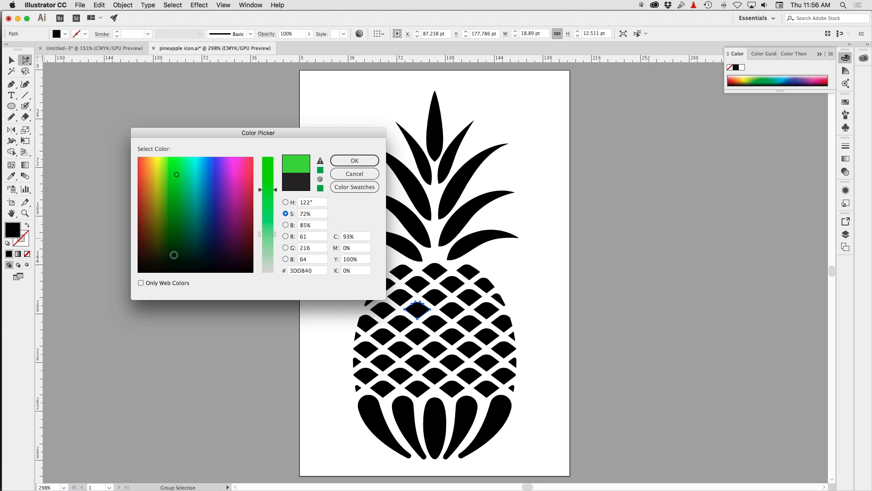
pyautogui.click(286, 225)
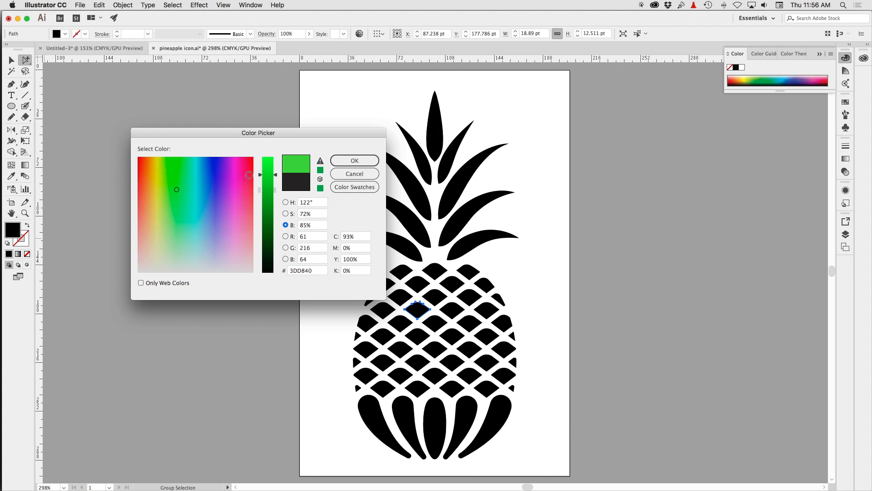
# Step: Lower the green's brightness to 82% and compare the spectrum views by red and green
pyautogui.moveTo(275, 177)
pyautogui.mouseDown()
pyautogui.moveTo(277, 217)
pyautogui.moveTo(276, 177)
pyautogui.mouseUp()
pyautogui.click(287, 237)
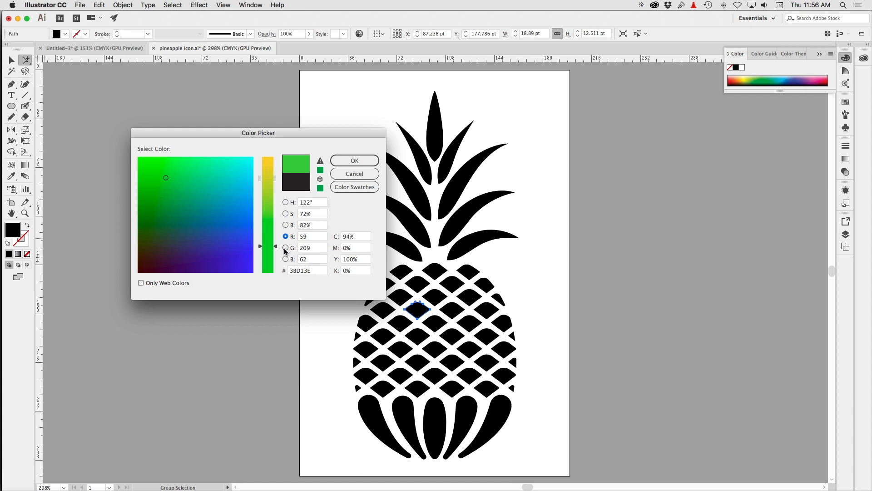
pyautogui.click(285, 247)
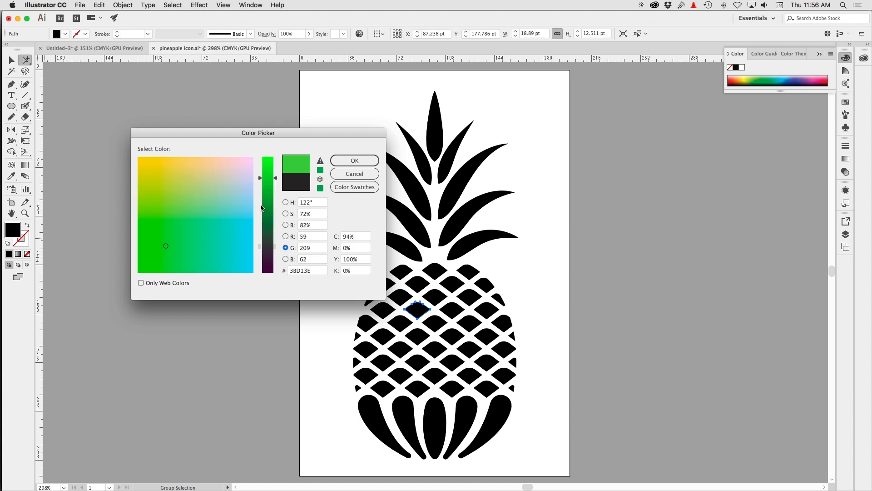
pyautogui.click(286, 237)
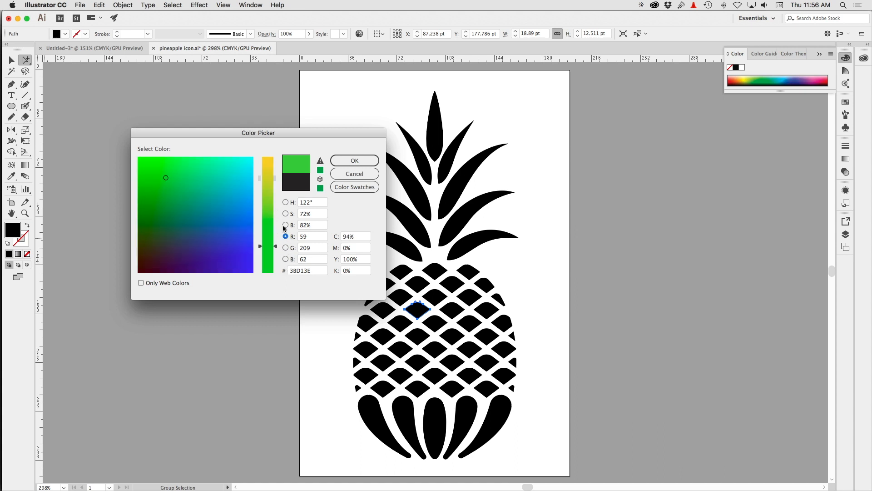
# Step: Compare the Color Picker's spectrum views by blue, saturation and brightness
pyautogui.click(286, 260)
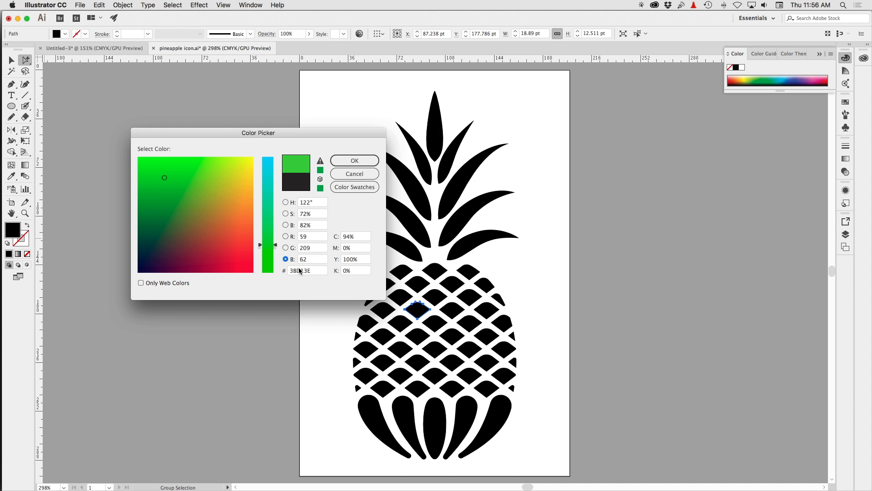
pyautogui.click(285, 214)
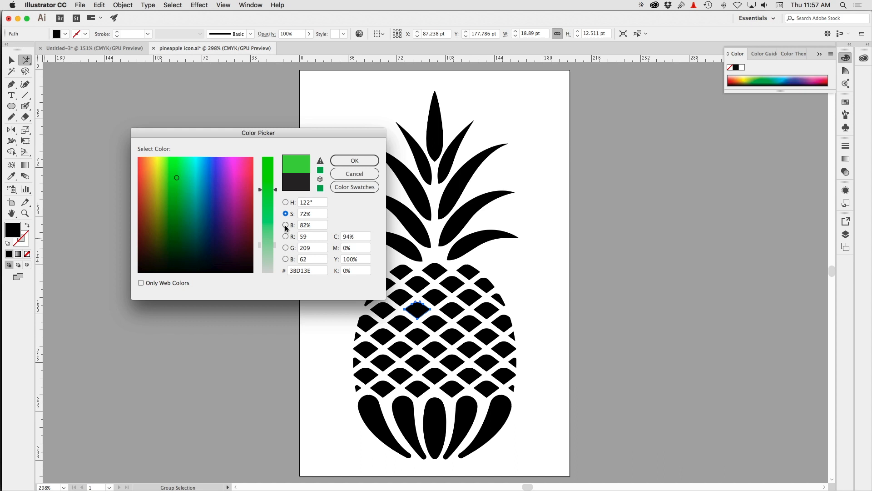
pyautogui.click(285, 225)
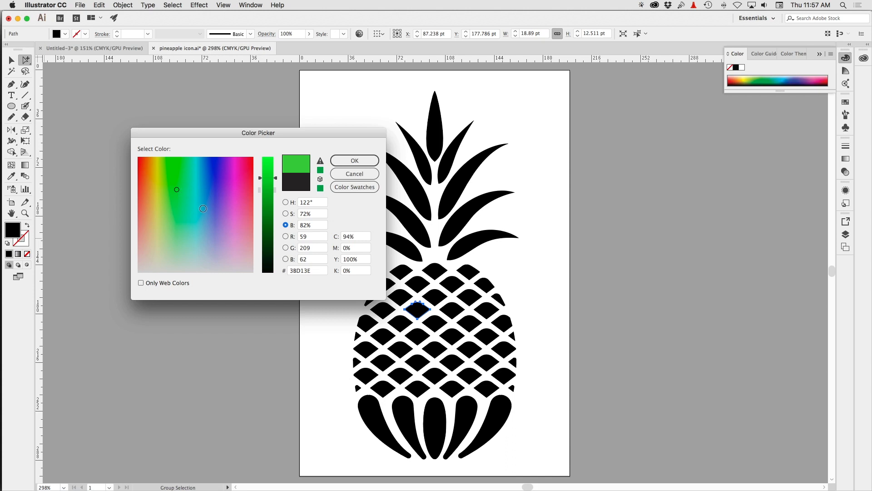
# Step: Set the diamond's fill to 0% cyan and 12% magenta for a golden yellow, and apply the colour
pyautogui.click(346, 238)
pyautogui.write('0')
pyautogui.press('Tab')
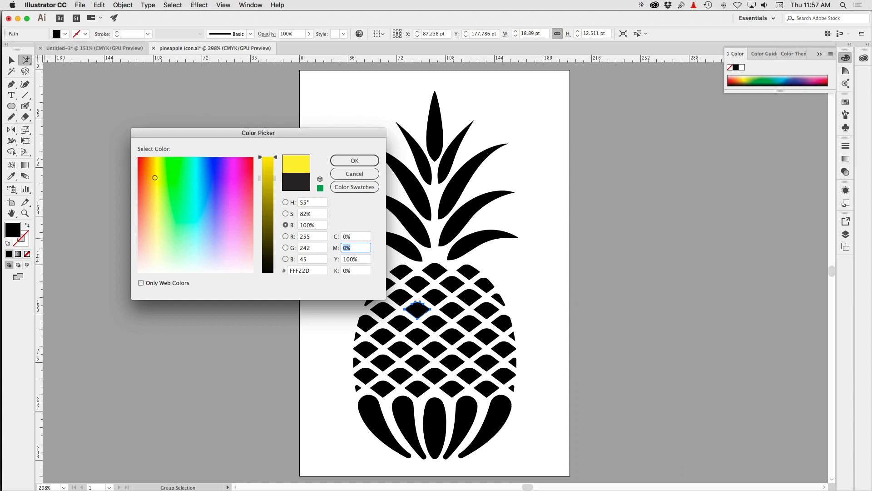
pyautogui.write('12')
pyautogui.press('Tab')
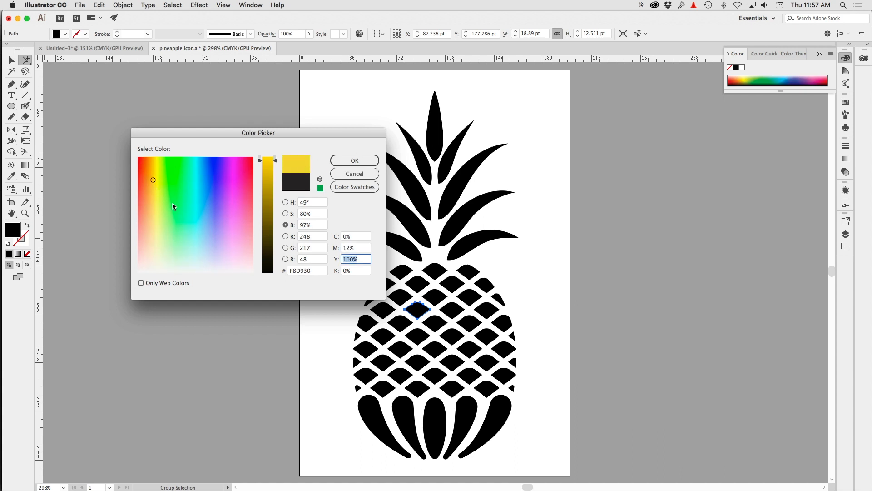
pyautogui.click(371, 161)
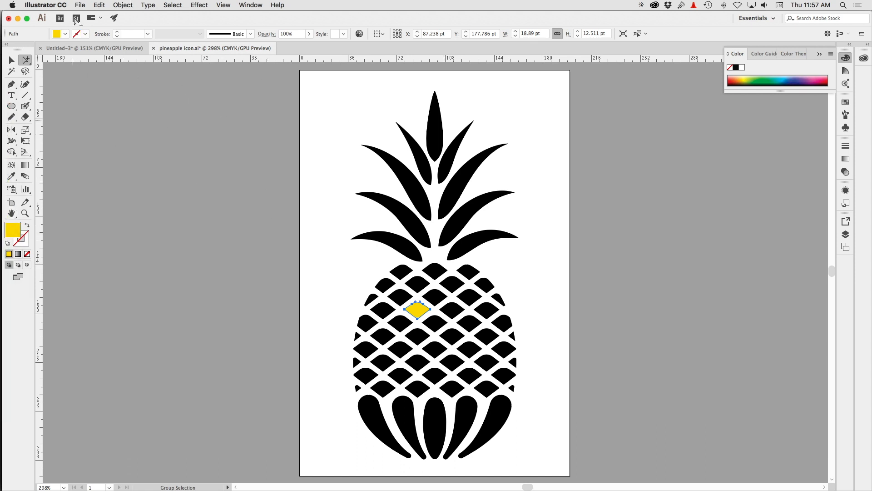
# Step: Fill the diamond directly below the yellow one with the C=85 M=10 Y=100 K=10 green swatch, and replace it with a yellow-green swatch
pyautogui.click(416, 335)
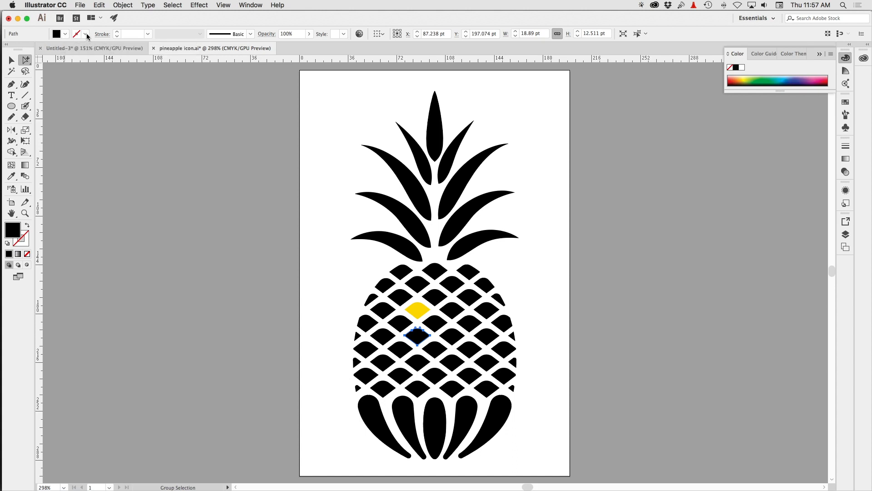
pyautogui.click(66, 35)
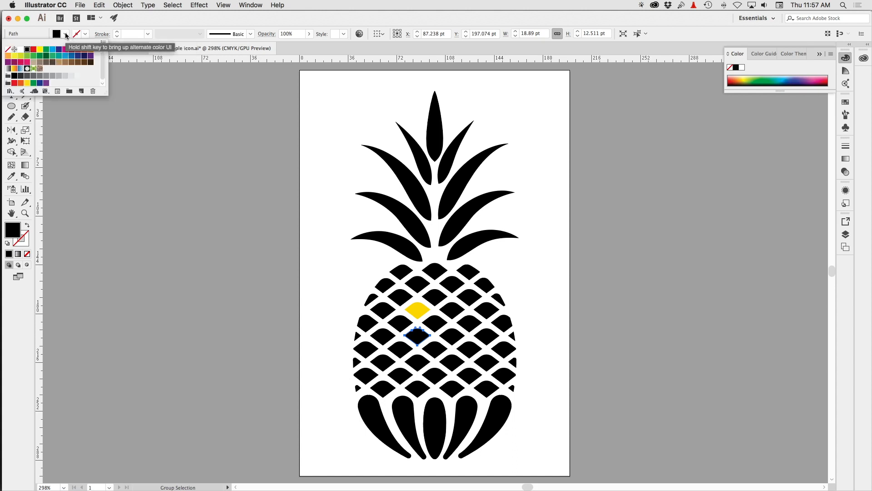
pyautogui.click(40, 56)
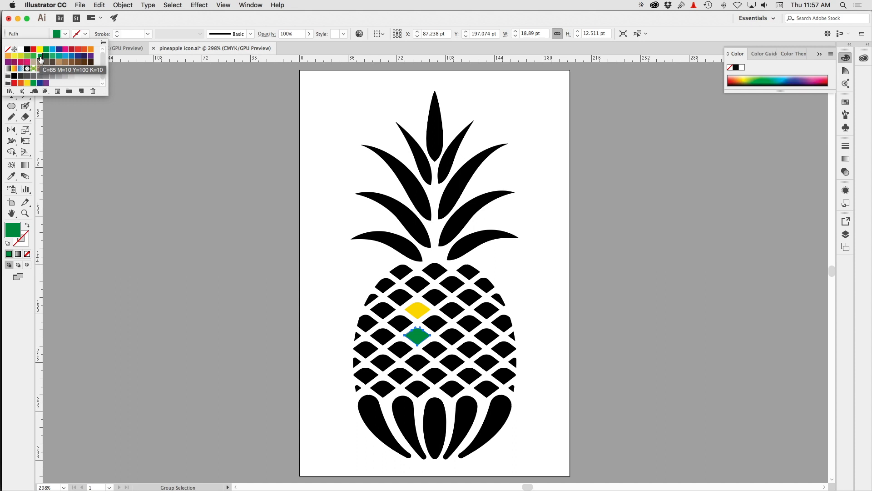
pyautogui.click(20, 56)
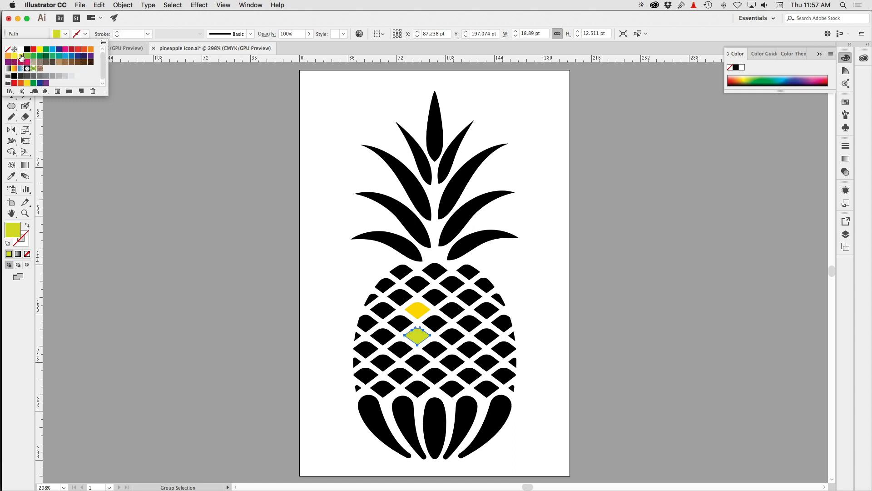
# Step: Give the yellow-green diamond a red swatch stroke and enlarge the swatch list
pyautogui.click(85, 33)
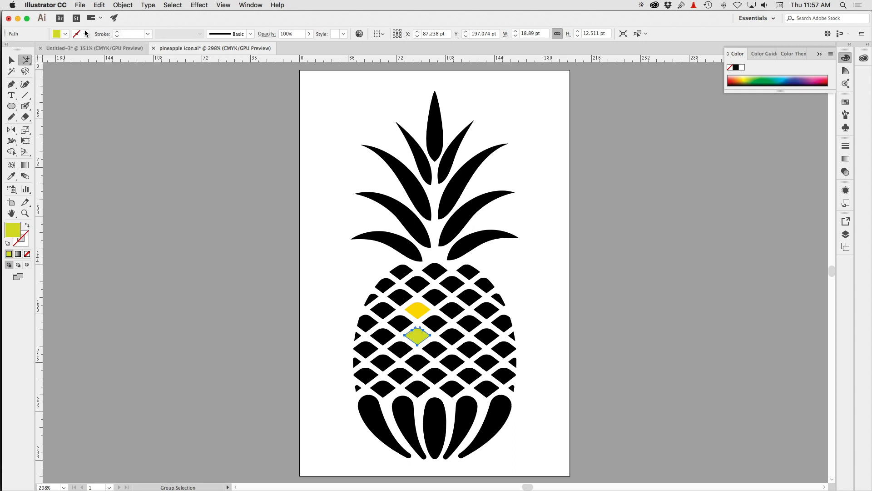
pyautogui.click(86, 35)
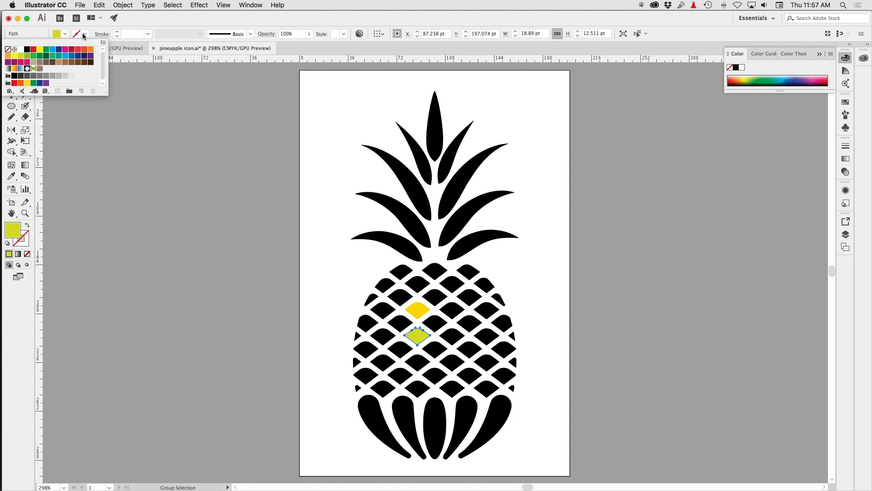
pyautogui.click(35, 50)
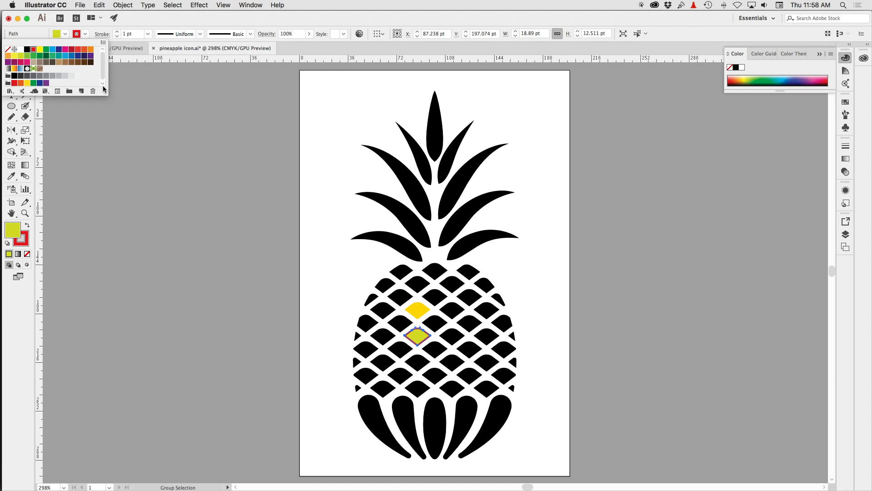
pyautogui.moveTo(103, 93); pyautogui.dragTo(76, 76)
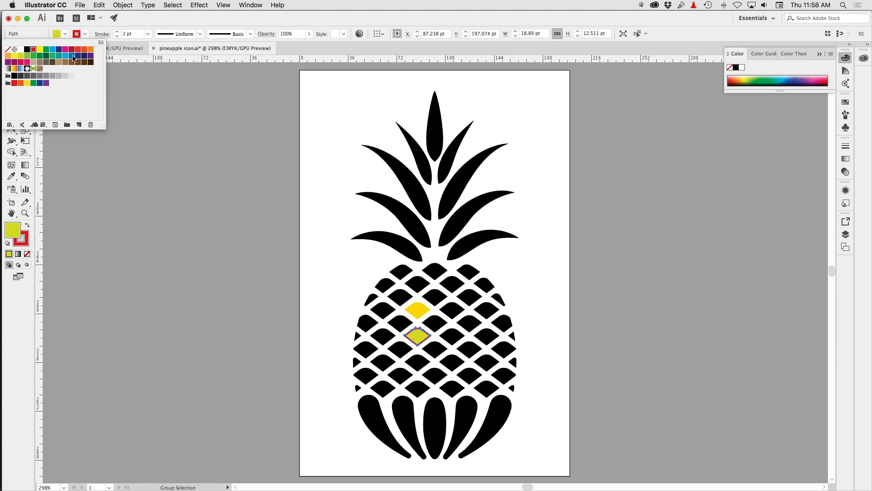
pyautogui.click(87, 32)
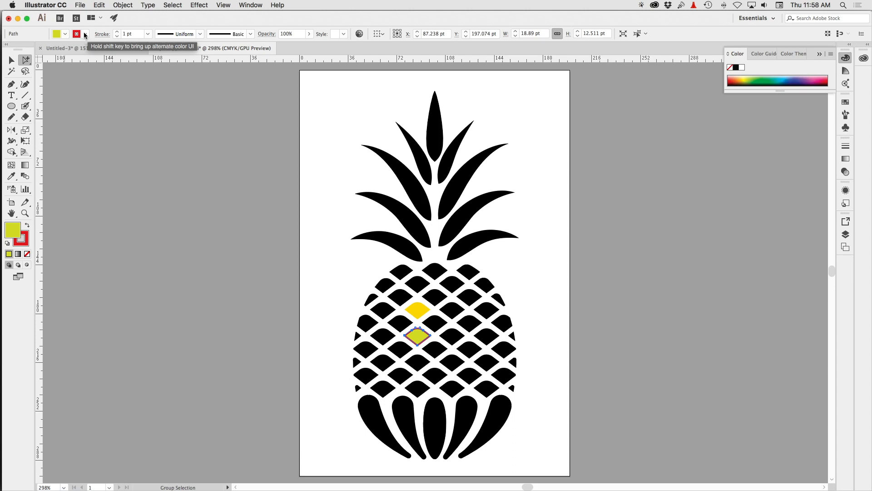
# Step: Adjust the same diamond's fill with the CMYK sliders to 42% magenta and 74% yellow, checking the available colour modes
pyautogui.press('shift')
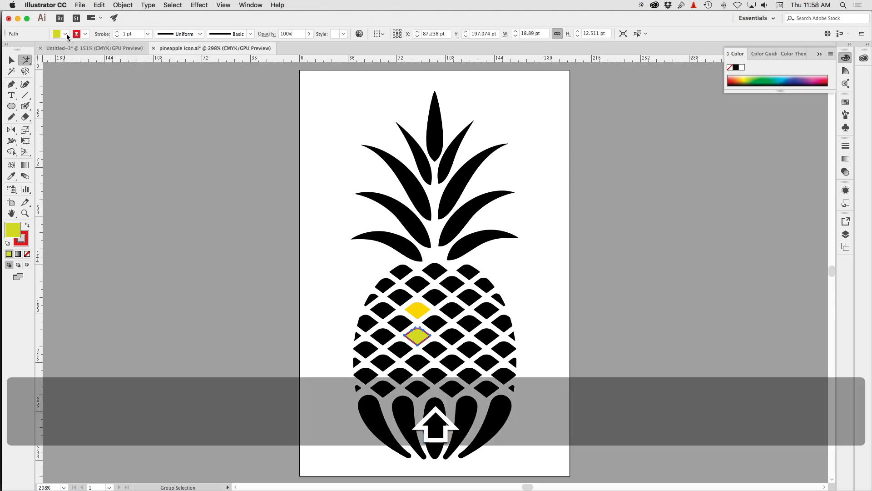
pyautogui.keyDown('shift'); pyautogui.click(67, 36); pyautogui.keyUp('shift')
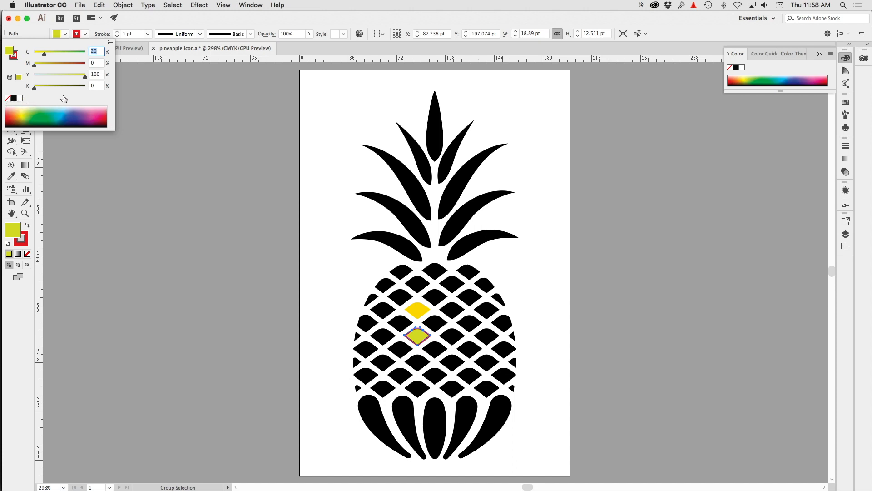
pyautogui.moveTo(33, 64); pyautogui.dragTo(55, 64)
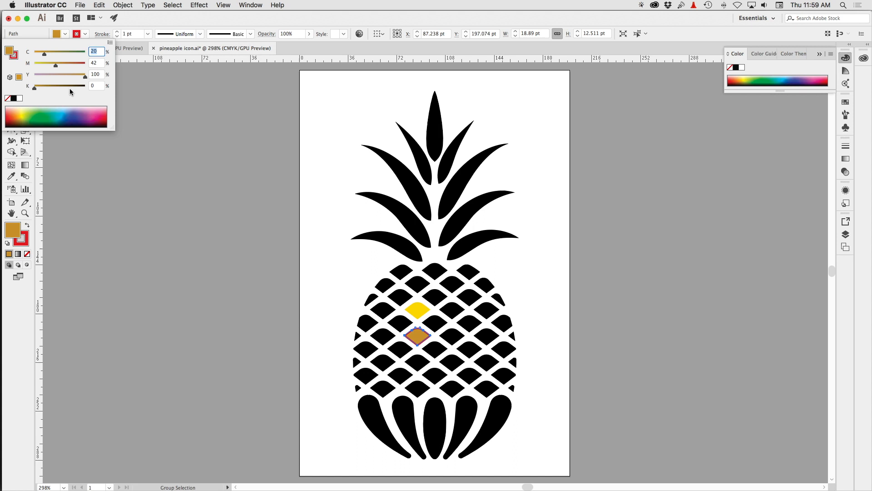
pyautogui.click(111, 42)
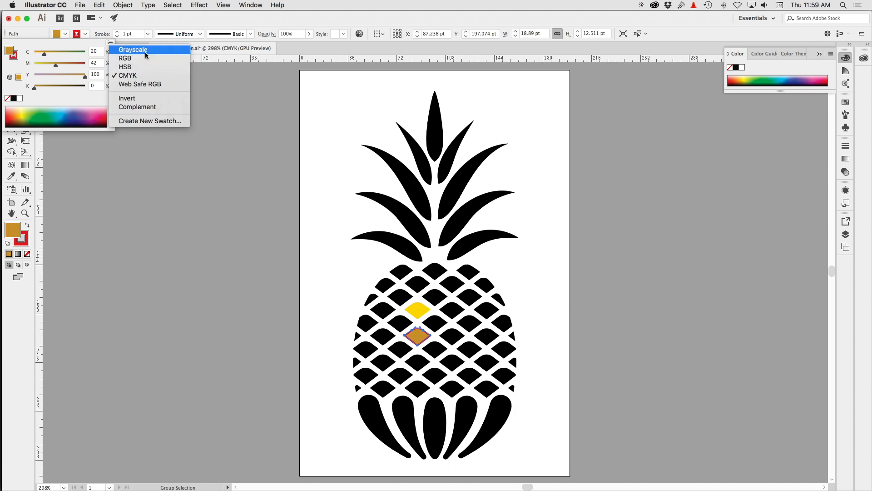
pyautogui.click(56, 46)
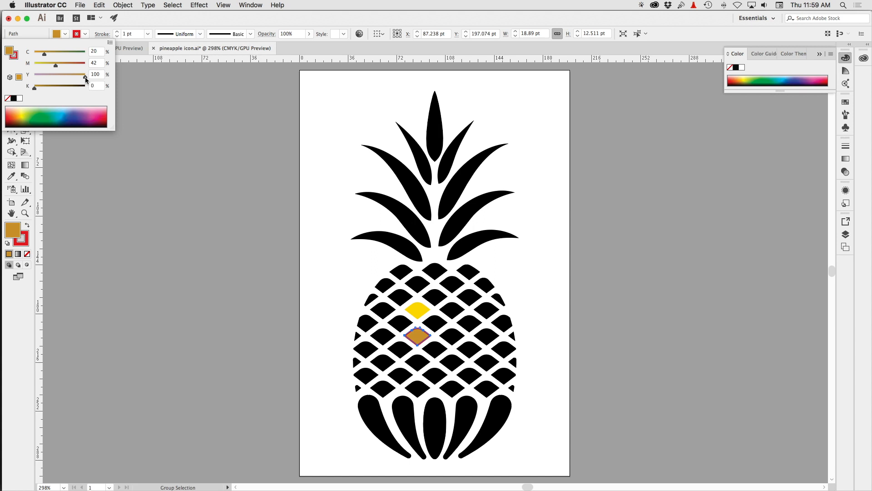
pyautogui.moveTo(78, 78); pyautogui.dragTo(72, 76)
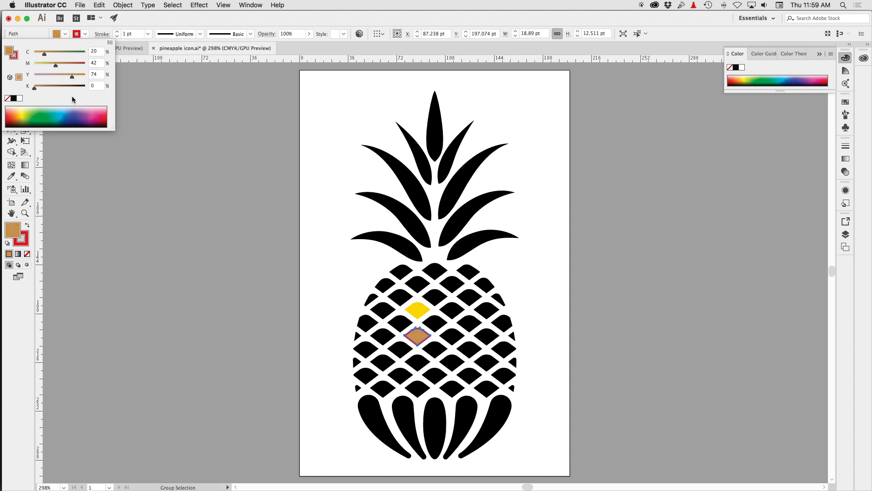
pyautogui.click(66, 34)
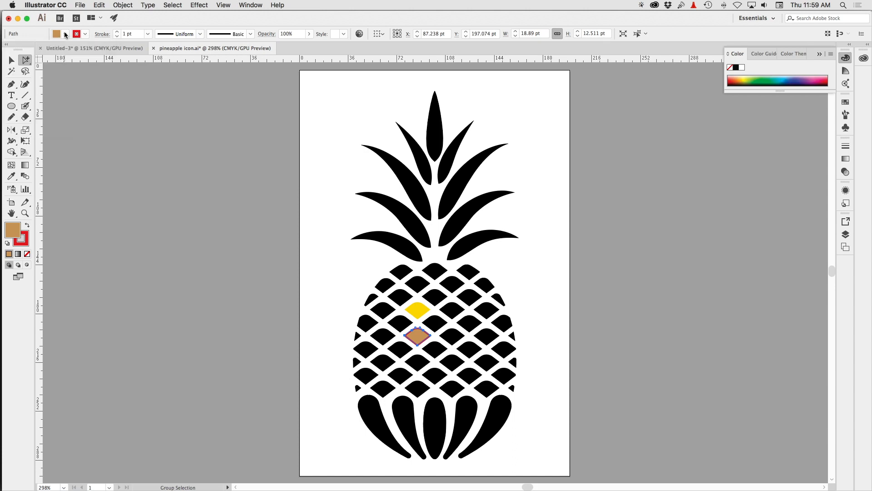
# Step: Select the whole group of pineapple diamonds and expand the Color panel to show its CMYK sliders
pyautogui.click(551, 323)
pyautogui.click(420, 340)
pyautogui.click(417, 339)
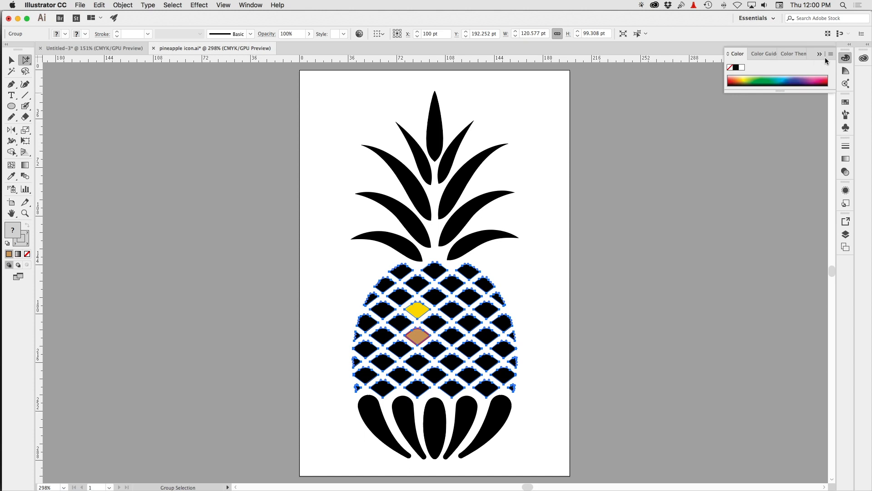
pyautogui.click(845, 60)
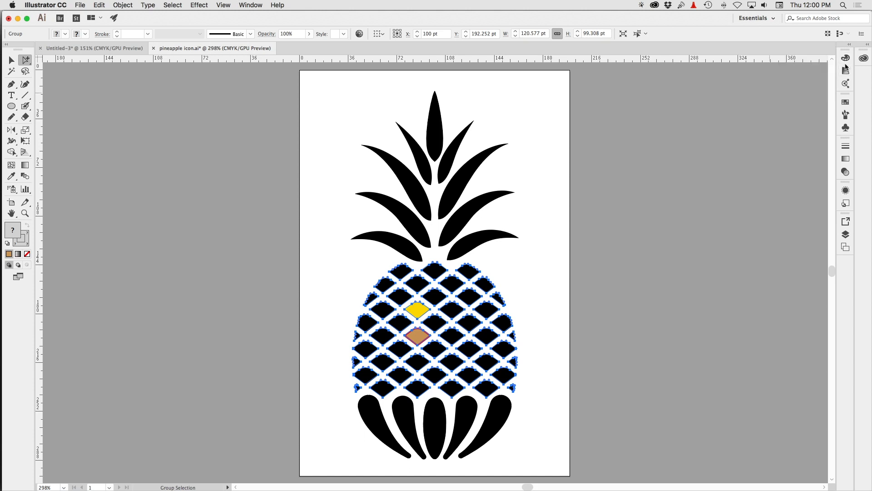
pyautogui.click(847, 58)
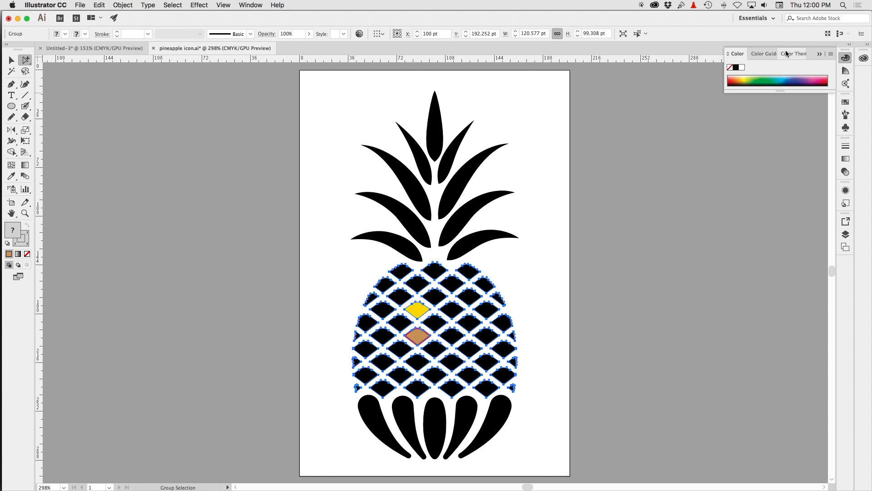
pyautogui.click(831, 55)
pyautogui.click(818, 54)
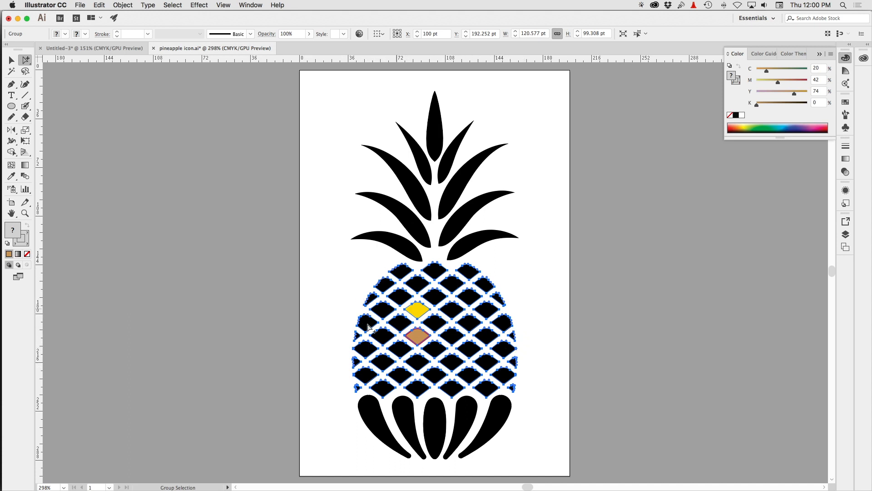
# Step: Fill all diamonds with golden yellow (M 18.43%, Y 100%), stroke them with lime green (C 33.73%, Y 100%), and deselect them
pyautogui.click(746, 128)
pyautogui.click(745, 126)
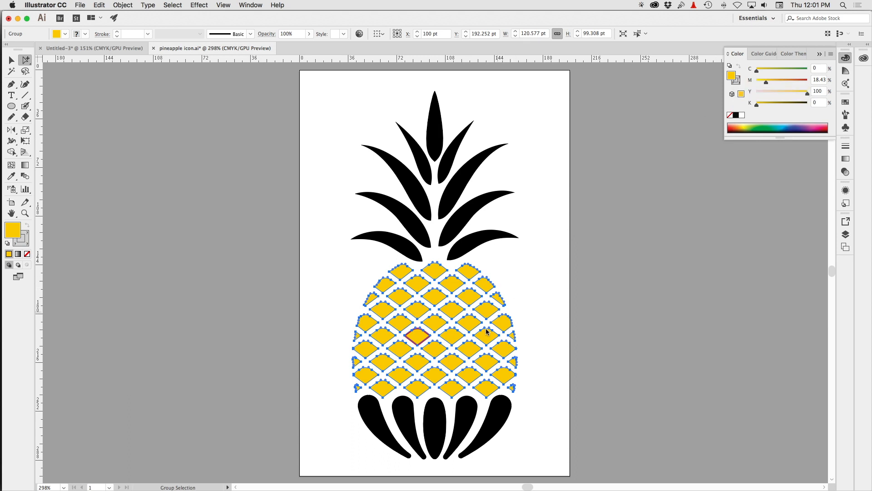
pyautogui.click(739, 82)
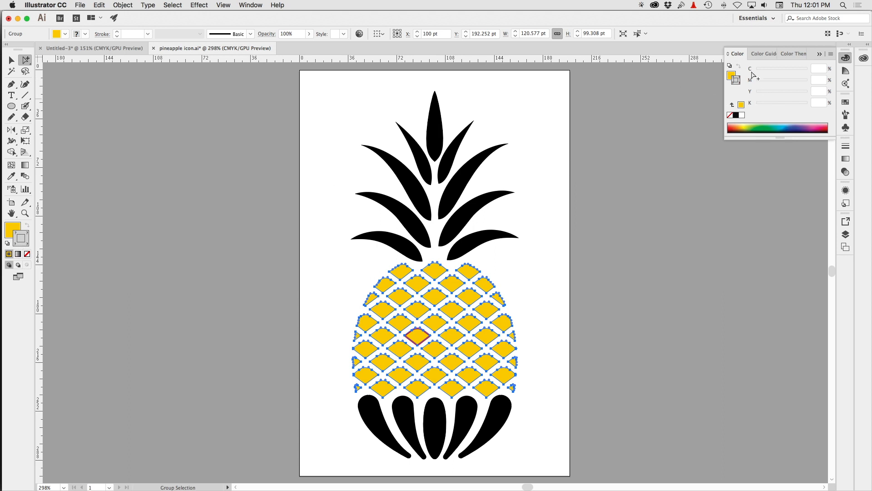
pyautogui.click(749, 129)
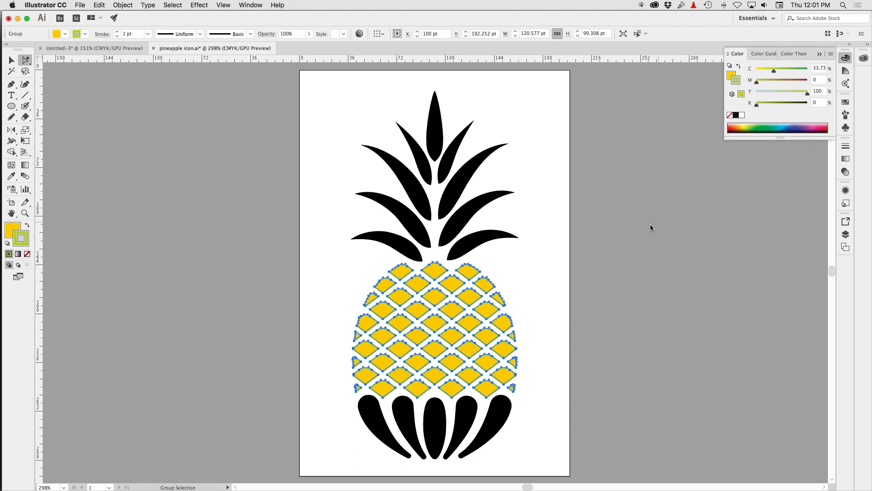
pyautogui.click(680, 172)
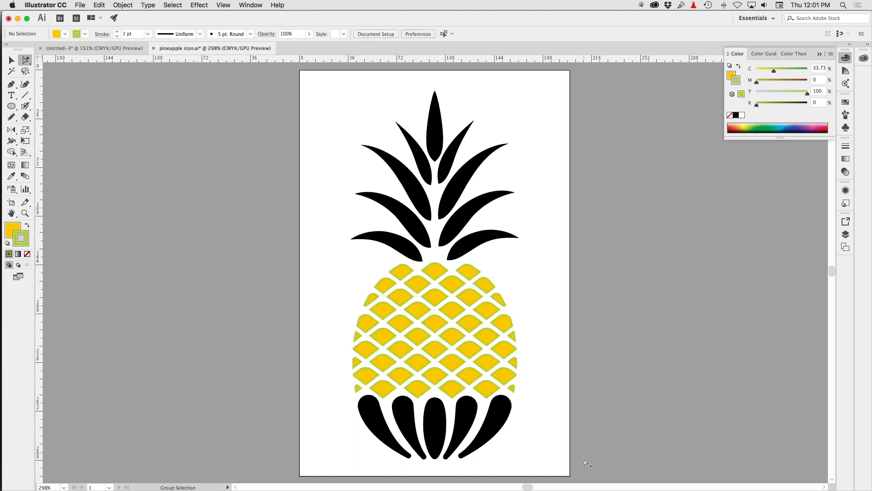
# Step: Select the whole group of pineapple leaves, fill it with green (C 69.41%, Y 100%), and deselect it
pyautogui.click(470, 245)
pyautogui.click(469, 244)
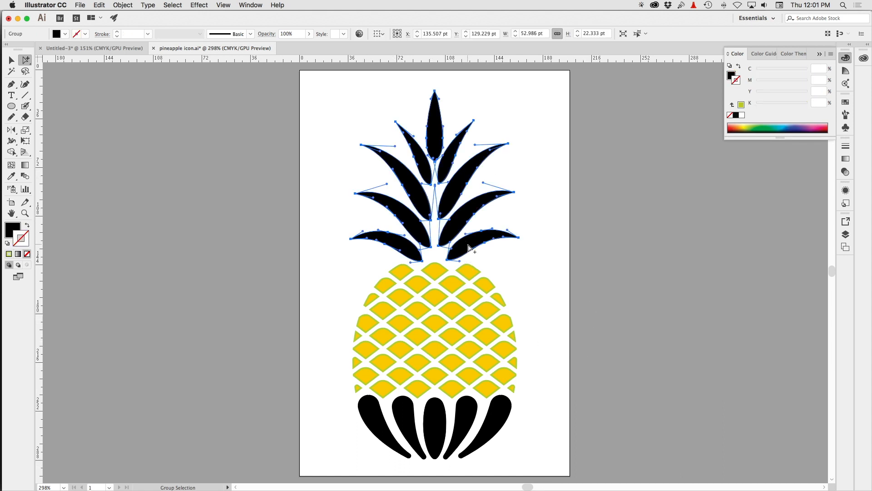
pyautogui.click(731, 76)
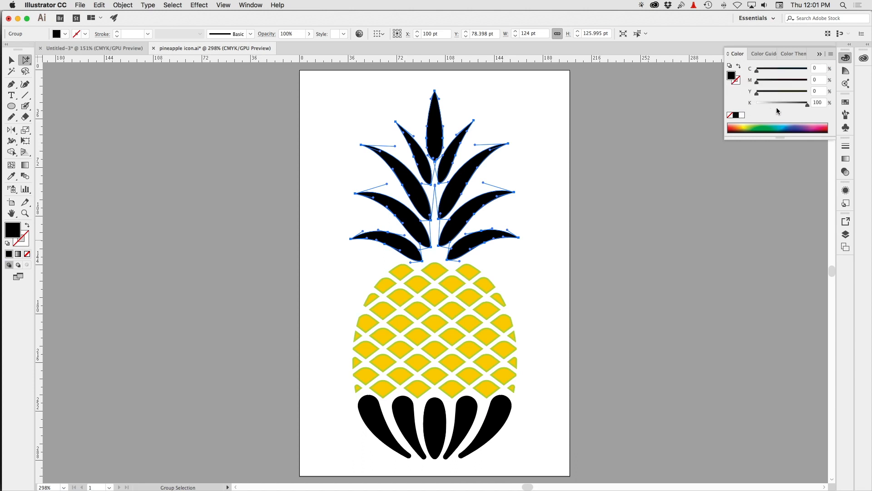
pyautogui.click(752, 128)
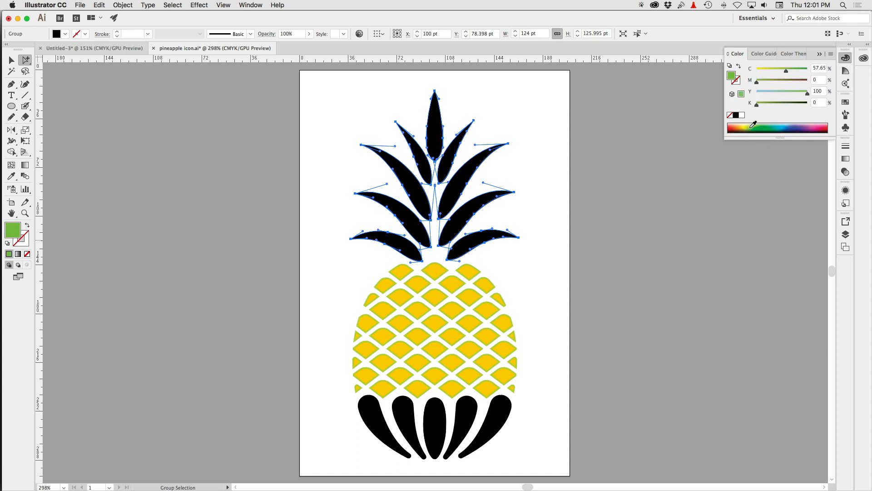
pyautogui.click(754, 128)
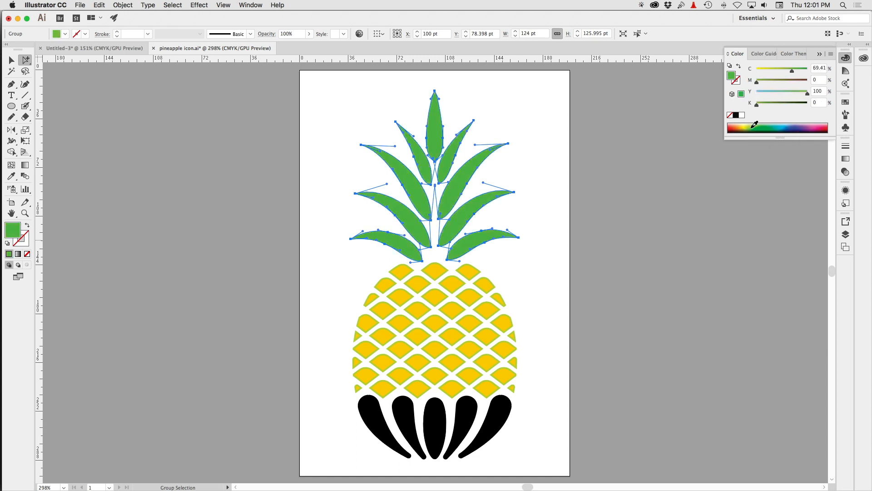
pyautogui.click(527, 192)
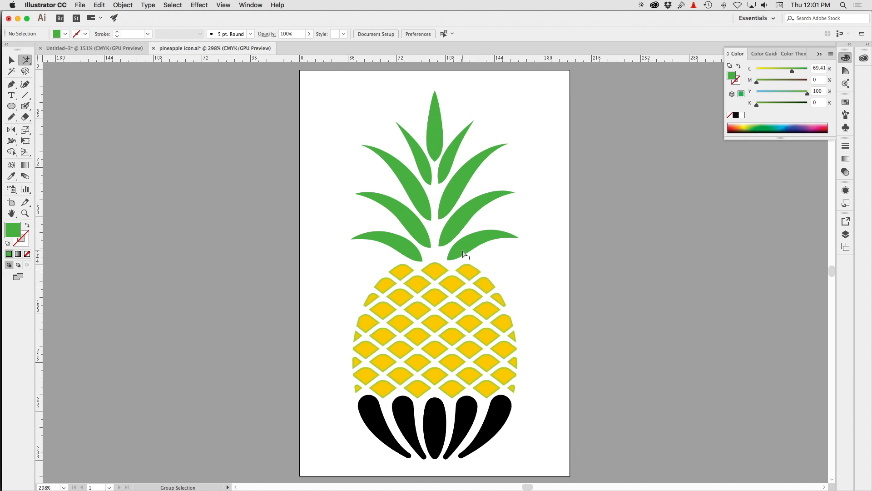
# Step: Select all the black base shapes, fill them with orange (M 69.8%, Y 100%), swap fill and stroke, and deselect them
pyautogui.moveTo(339, 419); pyautogui.dragTo(514, 446)
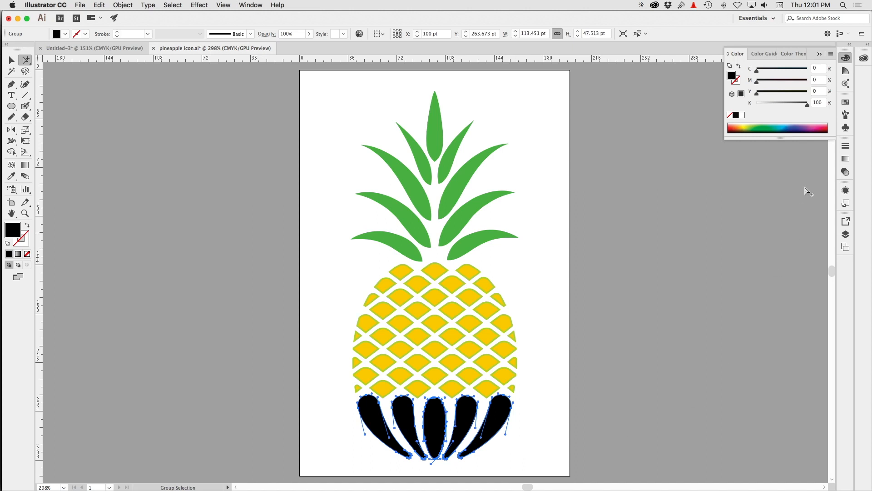
pyautogui.click(737, 129)
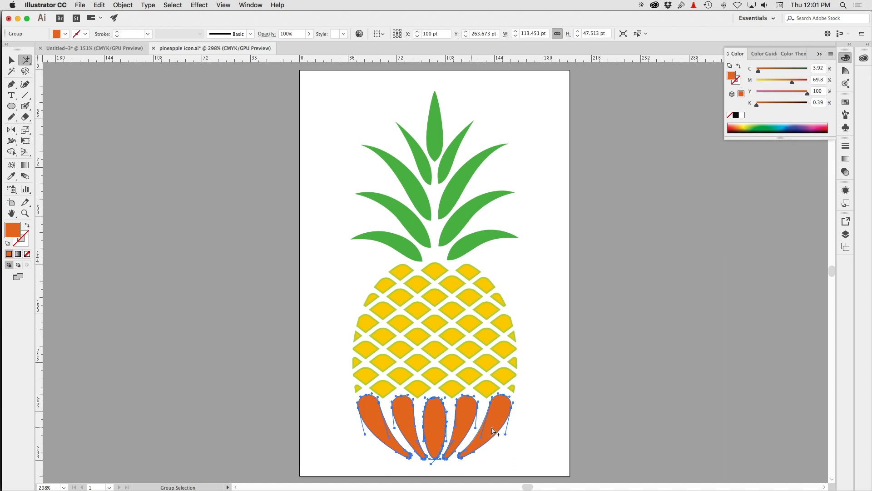
pyautogui.click(739, 67)
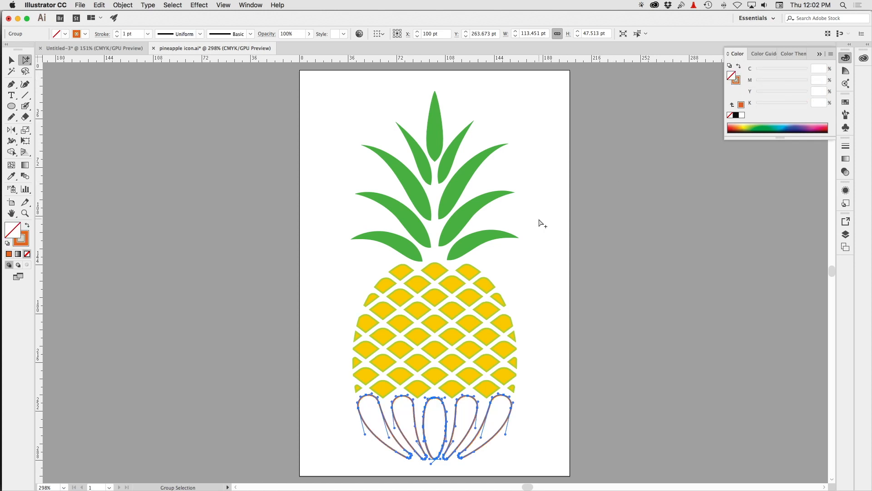
pyautogui.click(541, 223)
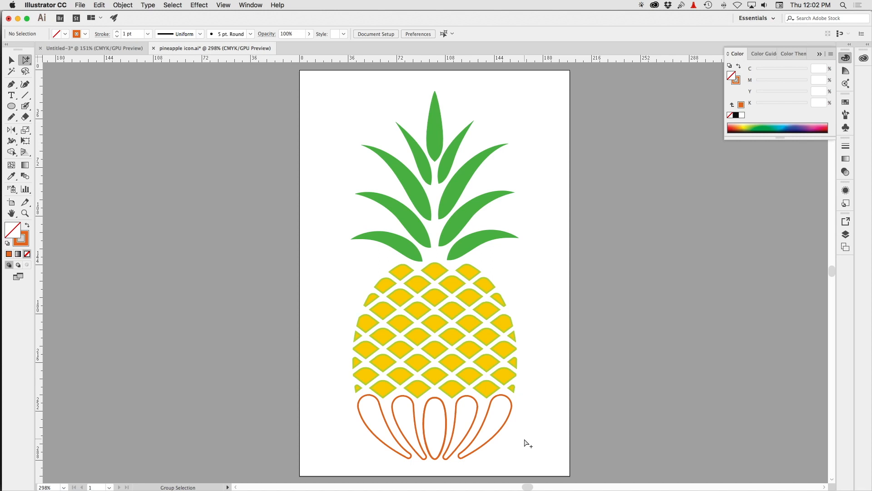
# Step: Show all document swatches and start a new swatch named Green from the lowest right-hand leaf's fill
pyautogui.click(843, 104)
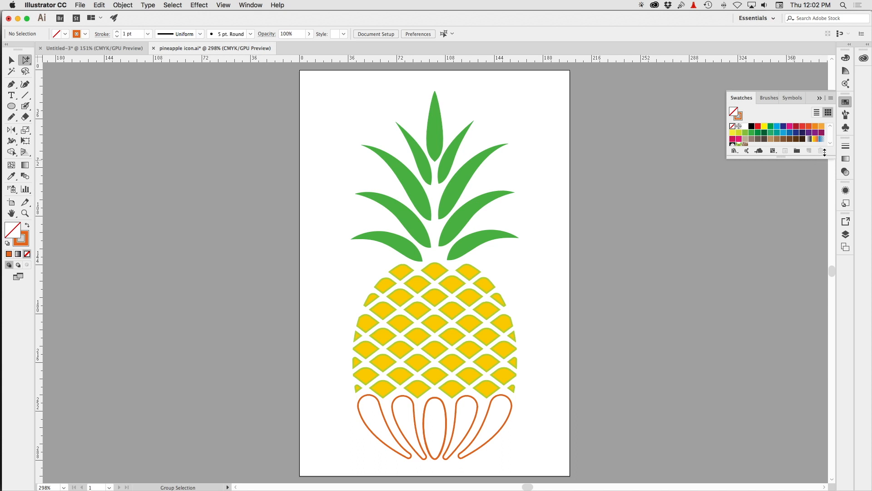
pyautogui.moveTo(829, 156); pyautogui.dragTo(816, 212)
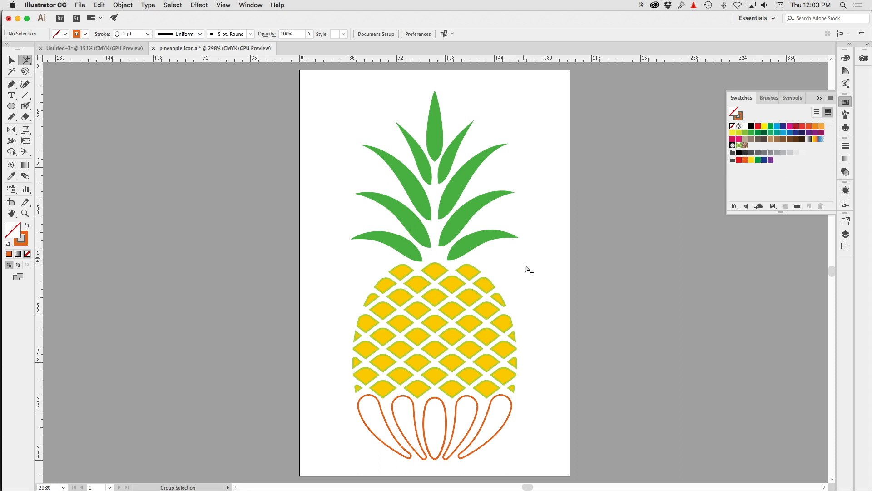
pyautogui.click(474, 245)
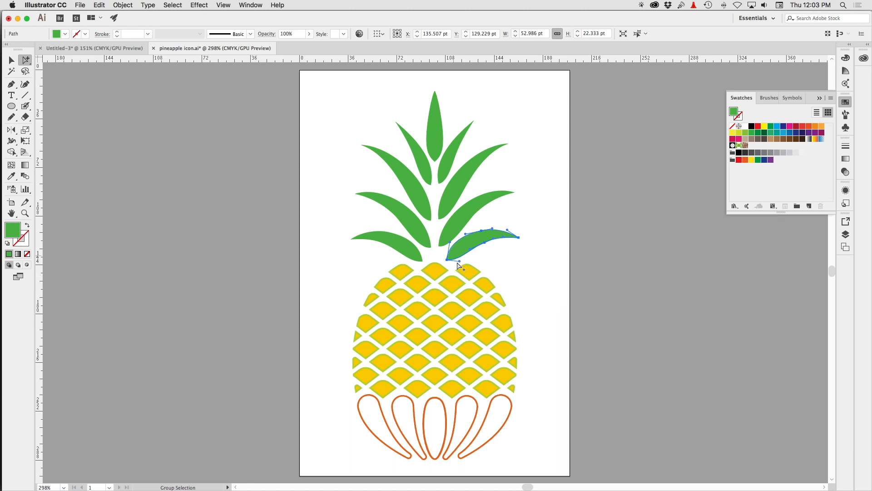
pyautogui.click(810, 206)
pyautogui.moveTo(42, 53); pyautogui.dragTo(295, 109)
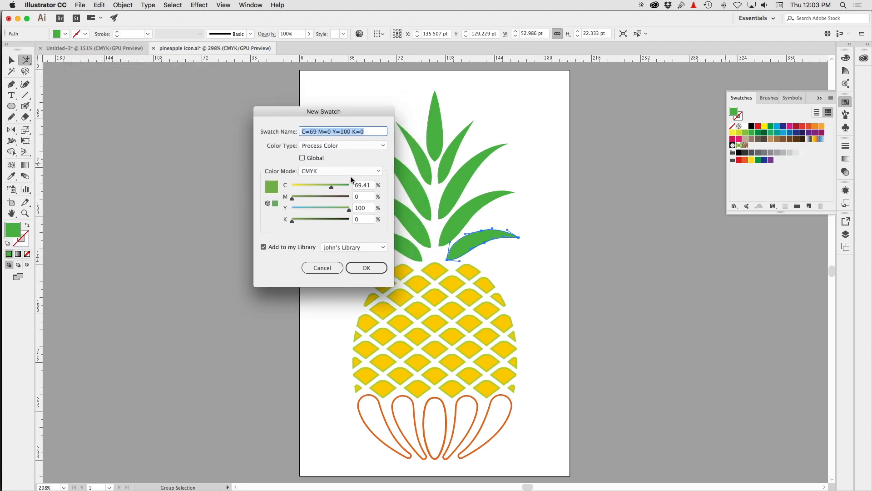
pyautogui.write('Green')
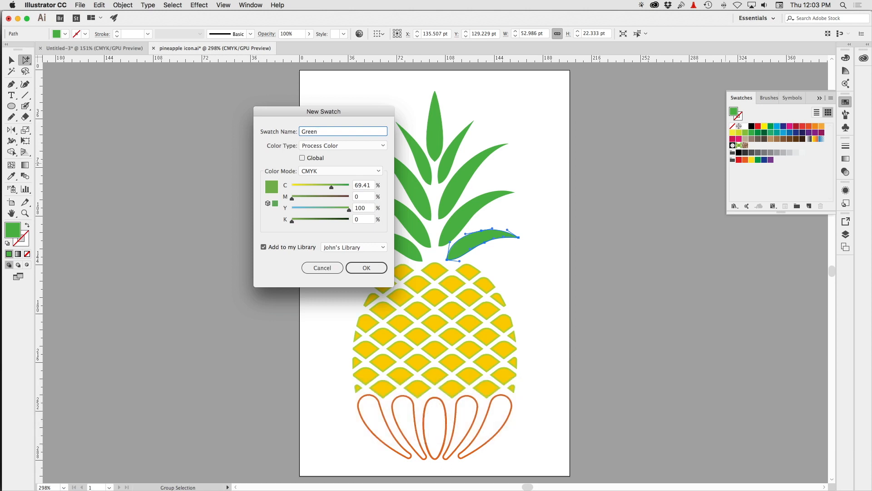
# Step: Create the Green swatch as a global Process Color without adding it to the library, and deselect the leaf
pyautogui.click(346, 145)
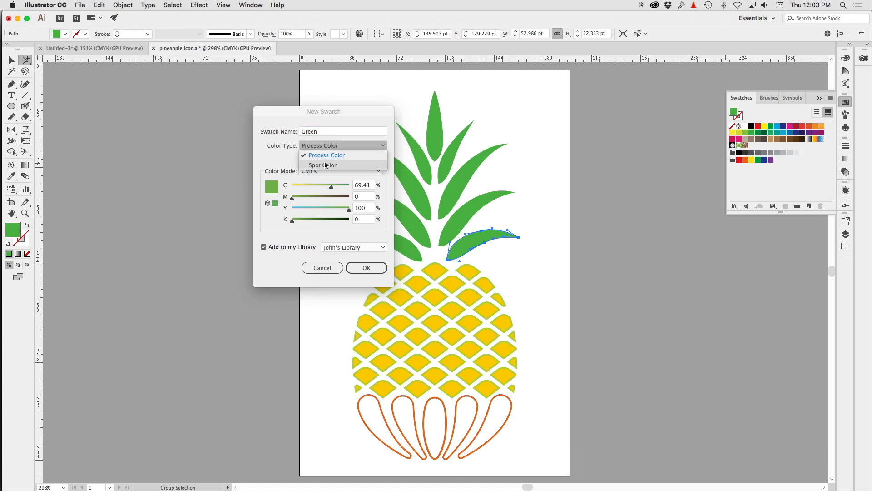
pyautogui.click(279, 148)
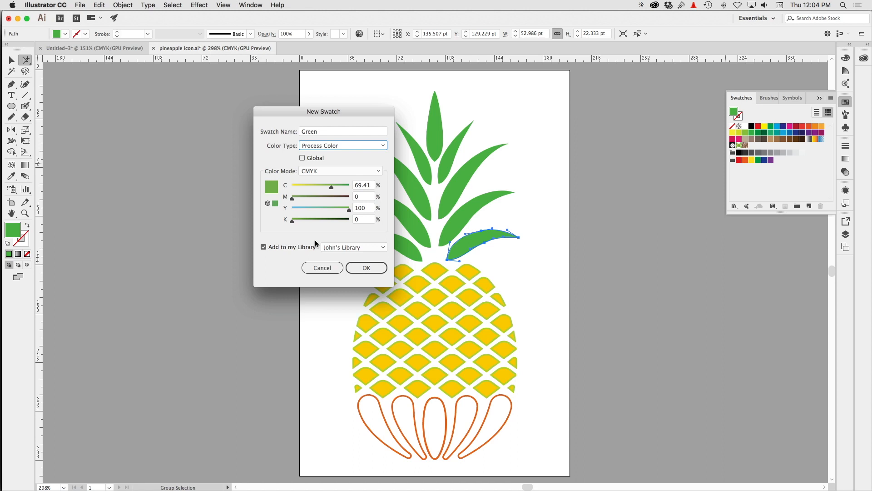
pyautogui.click(303, 158)
pyautogui.click(264, 247)
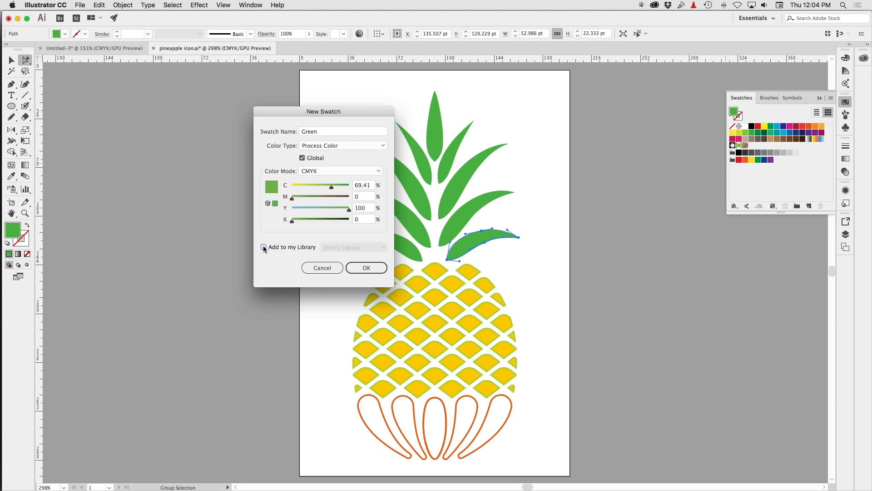
pyautogui.click(374, 269)
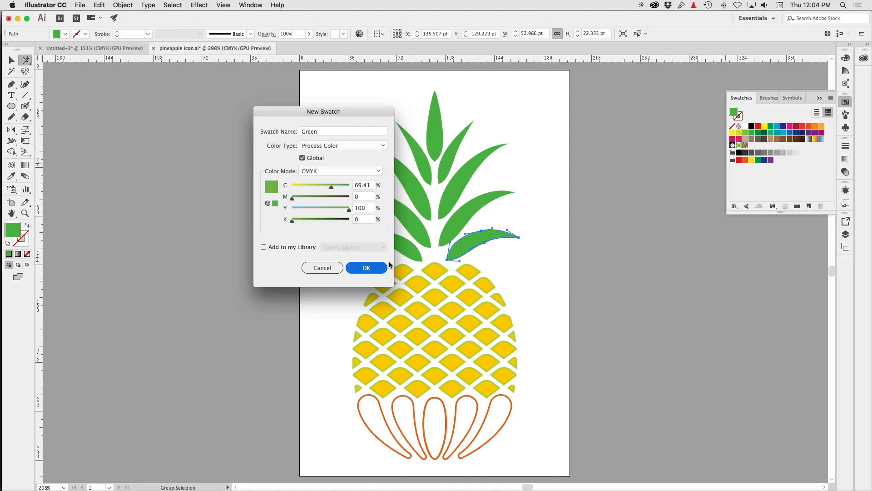
pyautogui.click(757, 186)
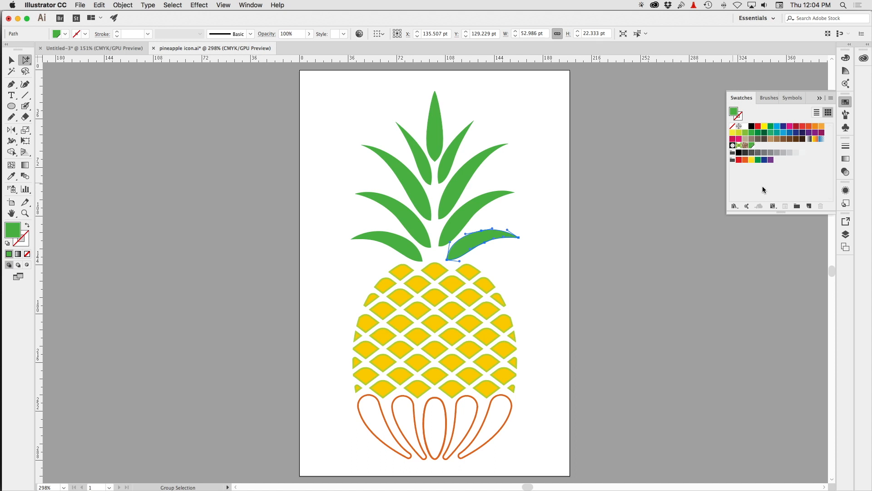
pyautogui.click(614, 326)
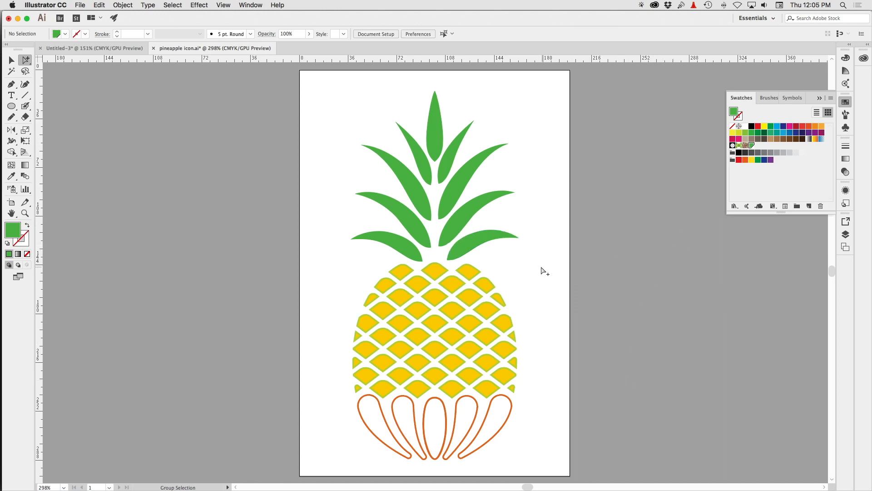
pyautogui.click(468, 214)
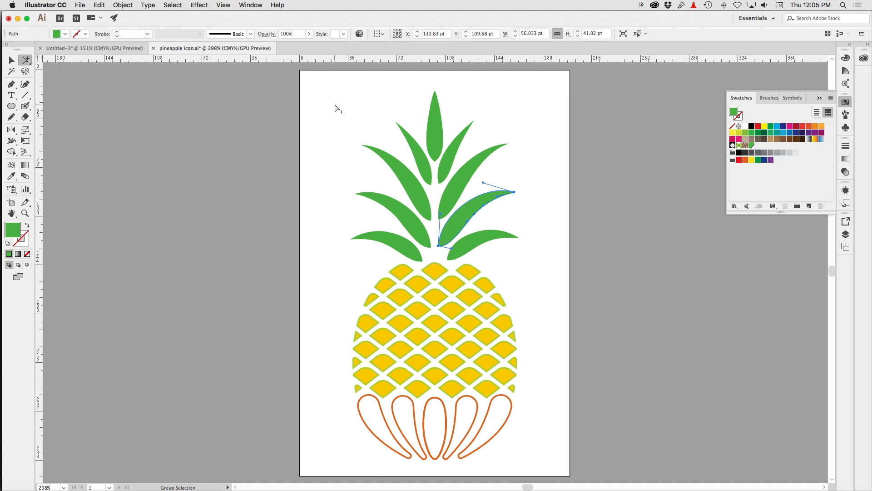
pyautogui.click(452, 197)
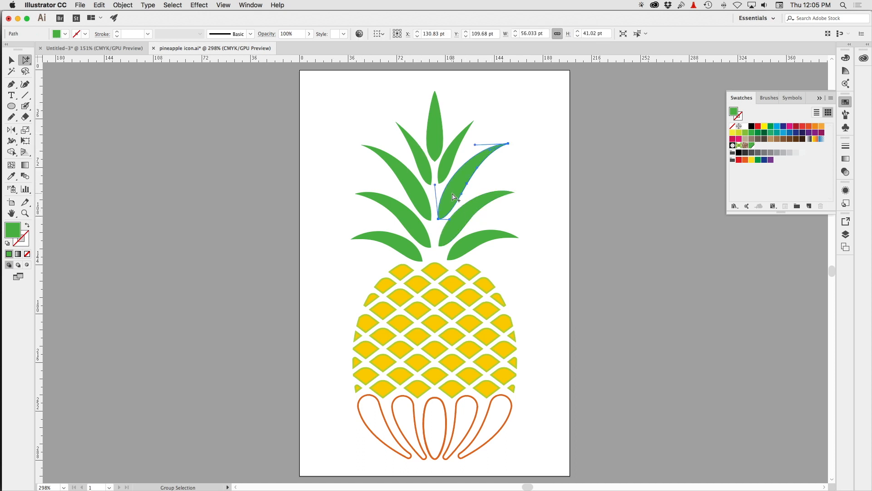
pyautogui.click(452, 193)
pyautogui.click(451, 192)
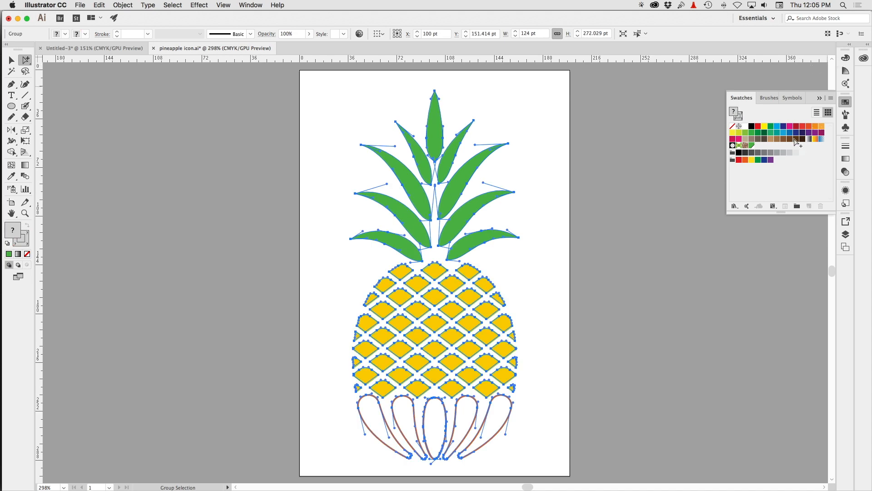
pyautogui.click(752, 145)
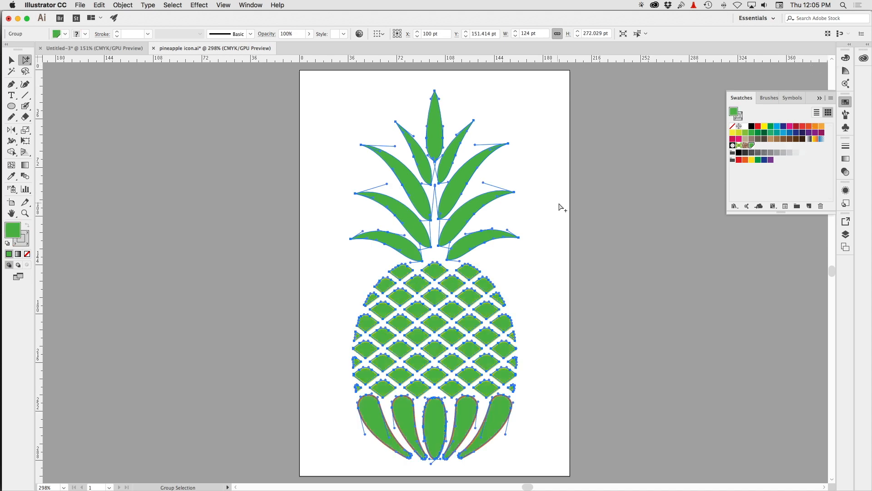
pyautogui.press('super+z')
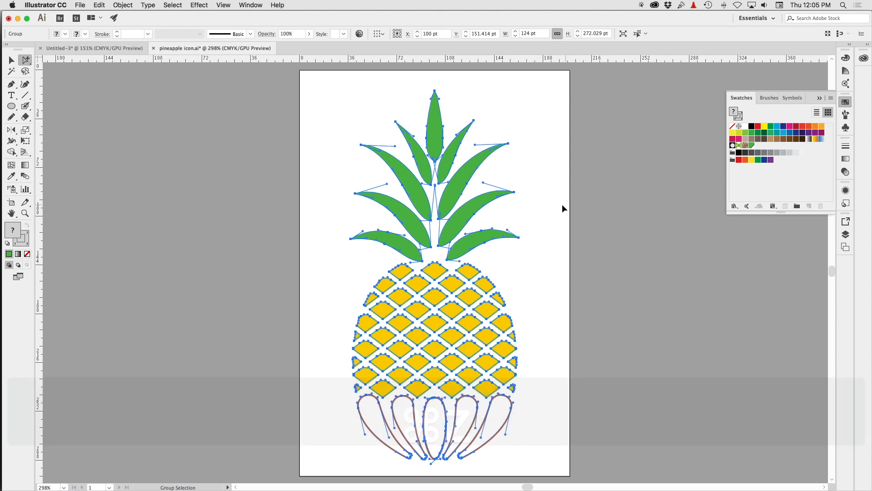
pyautogui.click(563, 208)
# Step: Select the whole group of pineapple leaves, fill it with the global Green swatch, and deselect it
pyautogui.click(473, 207)
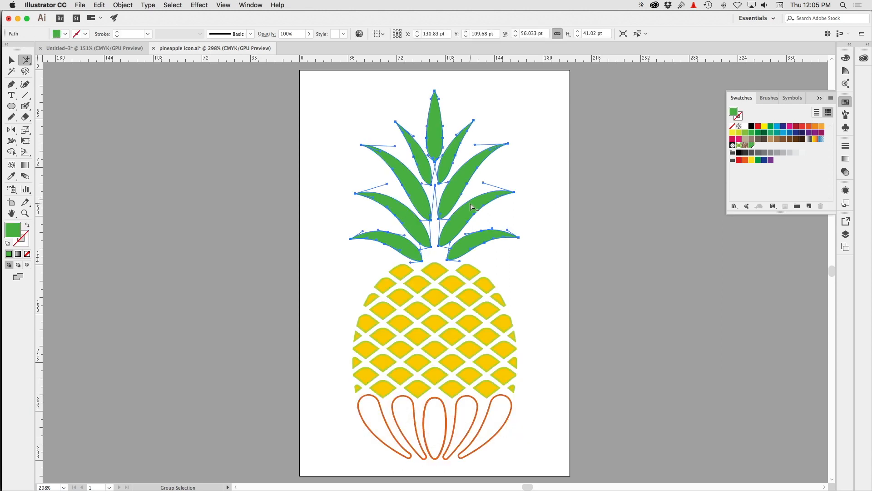
pyautogui.click(472, 207)
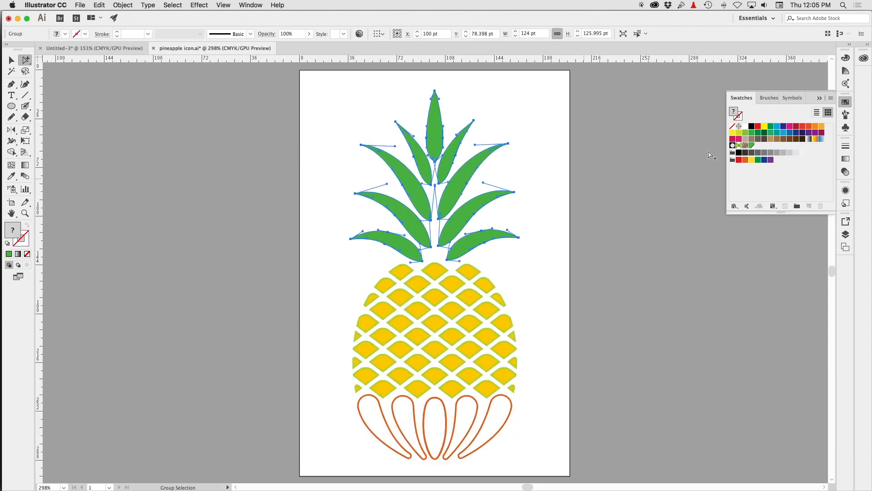
pyautogui.click(751, 145)
pyautogui.click(634, 190)
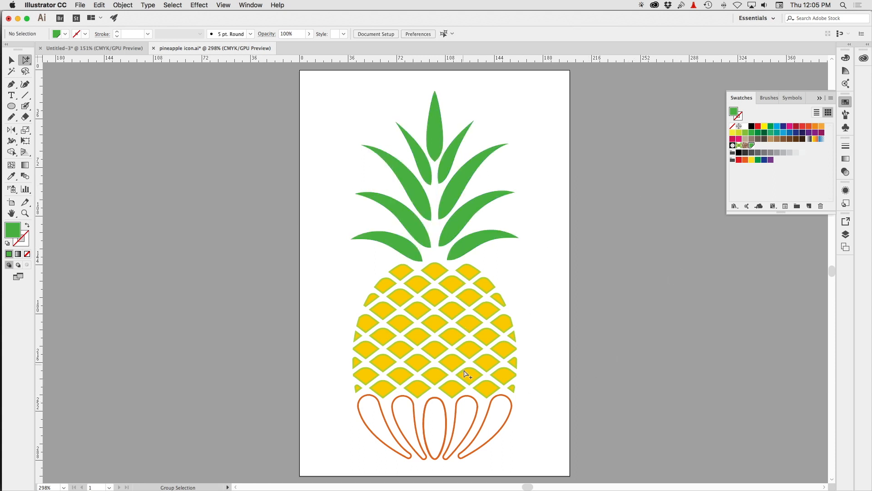
# Step: Create a non-global Process Color swatch named Yellow from a pineapple diamond's fill, and deselect the diamond
pyautogui.click(454, 312)
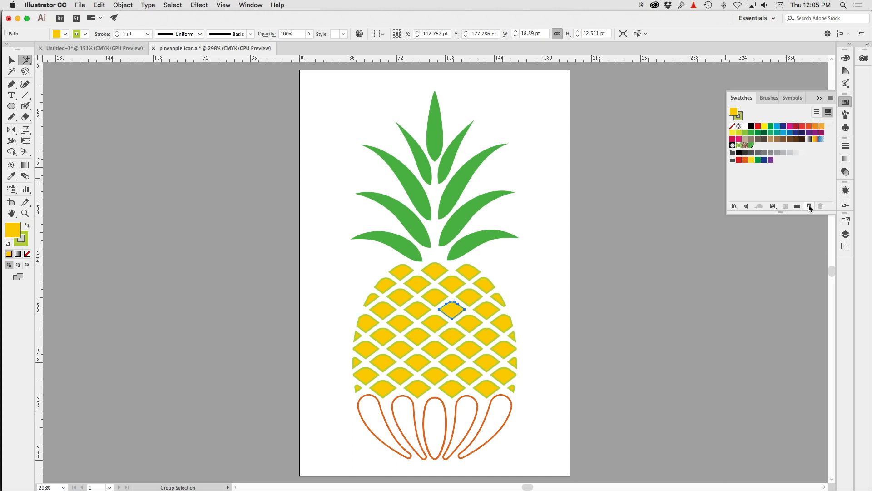
pyautogui.click(810, 207)
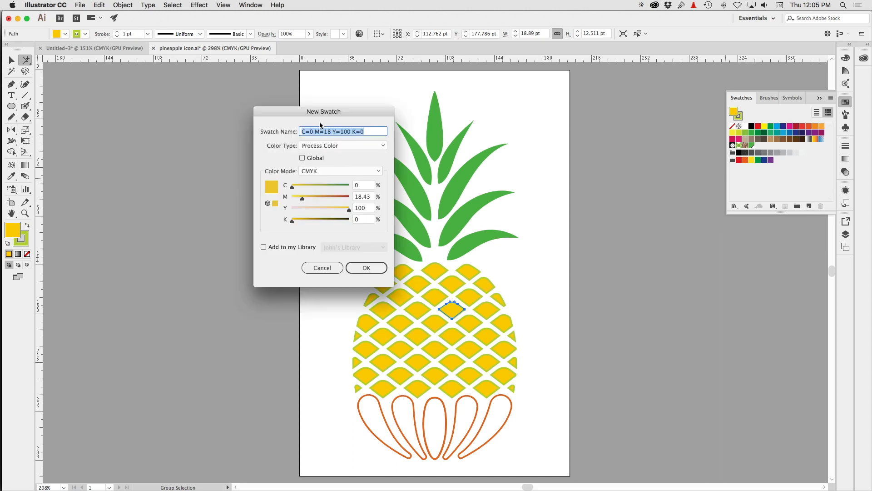
pyautogui.write('Yellow')
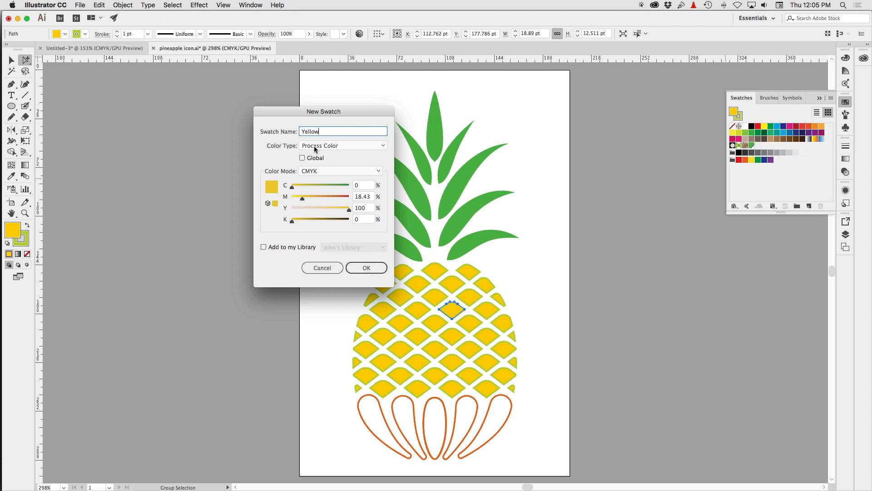
pyautogui.click(366, 268)
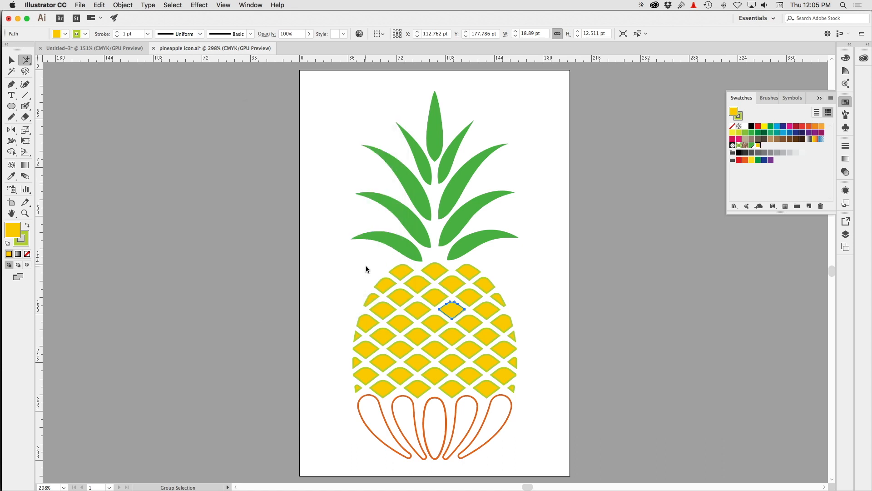
pyautogui.click(691, 320)
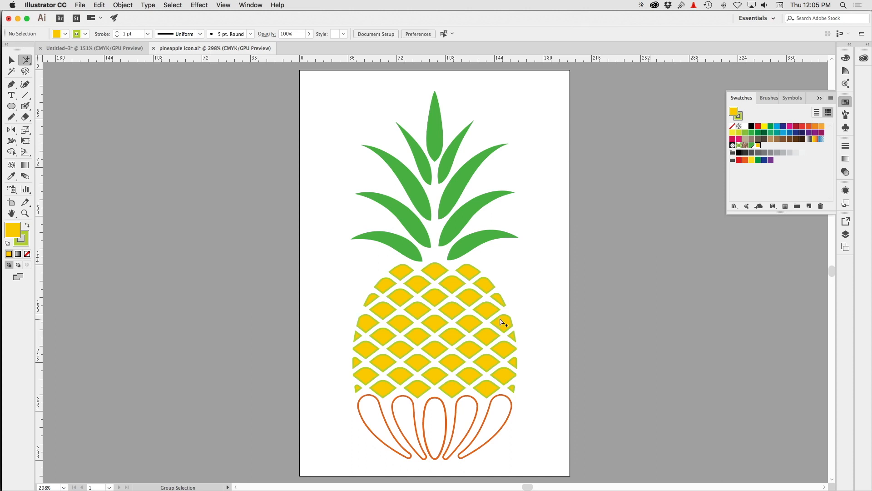
# Step: Select the whole group of diamonds to check which swatch its fill uses, and deselect it
pyautogui.click(384, 307)
pyautogui.click(384, 307)
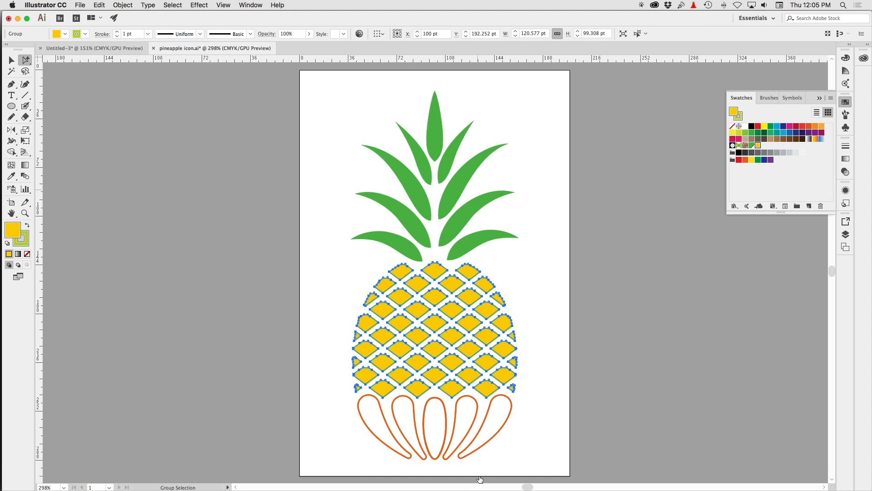
pyautogui.click(587, 286)
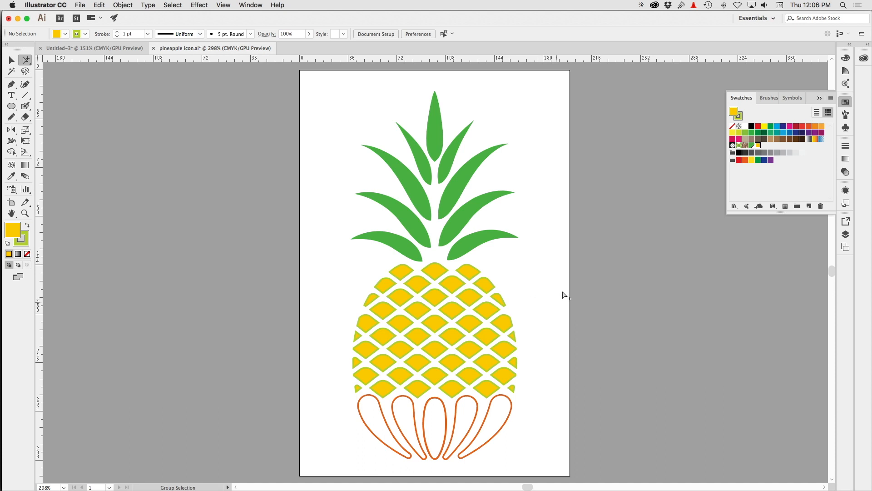
# Step: Delete the default swatches from CMYK Red through the last pattern swatch, keeping black, Green and Yellow
pyautogui.click(807, 194)
pyautogui.click(745, 145)
pyautogui.press('shift')
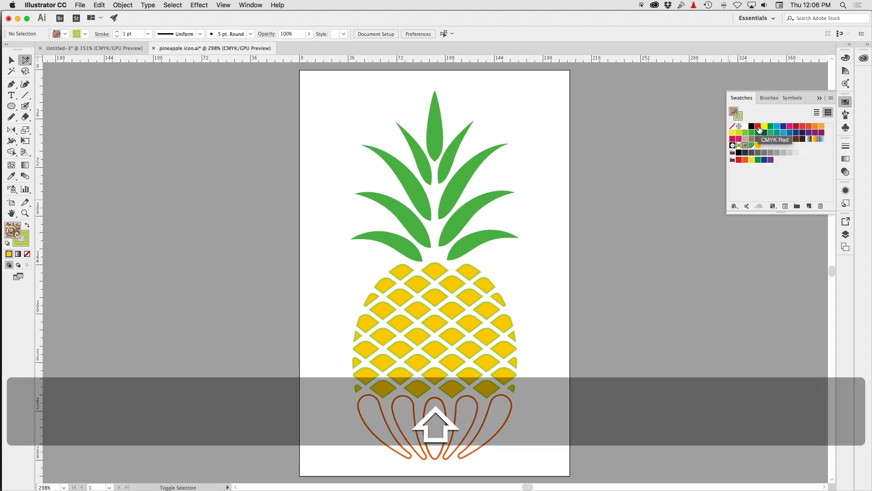
pyautogui.keyDown('shift'); pyautogui.click(752, 129); pyautogui.keyUp('shift')
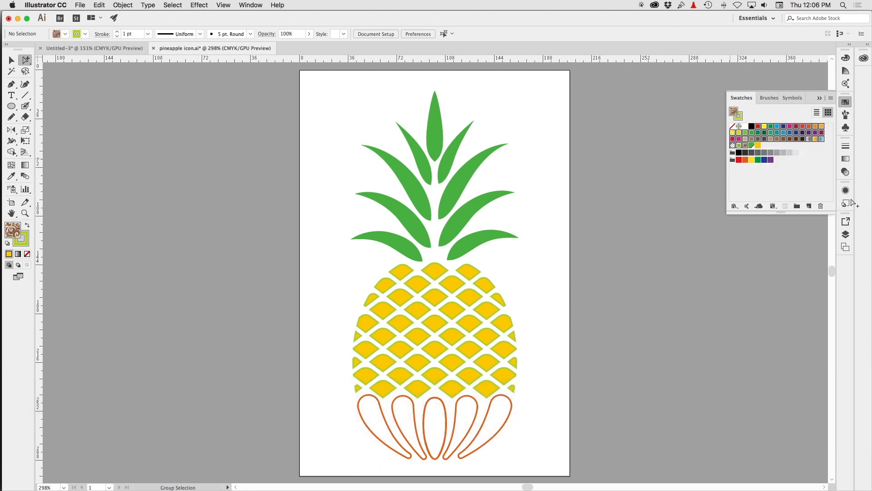
pyautogui.click(821, 206)
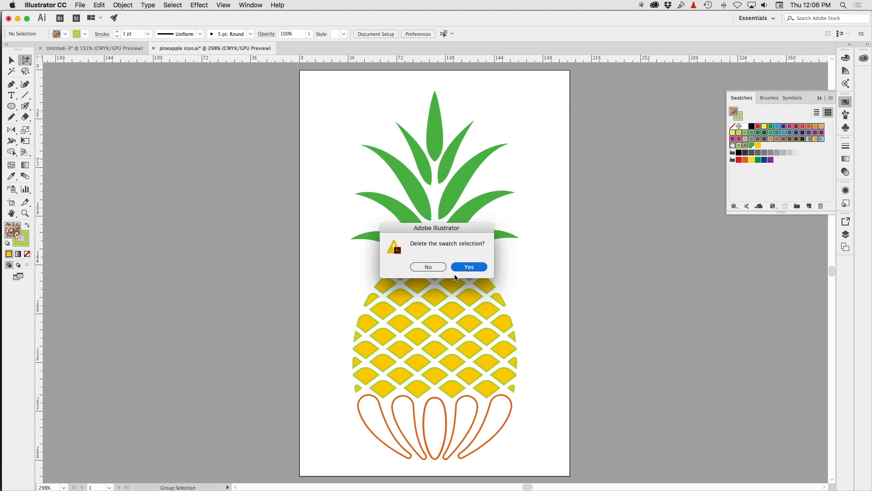
pyautogui.click(470, 266)
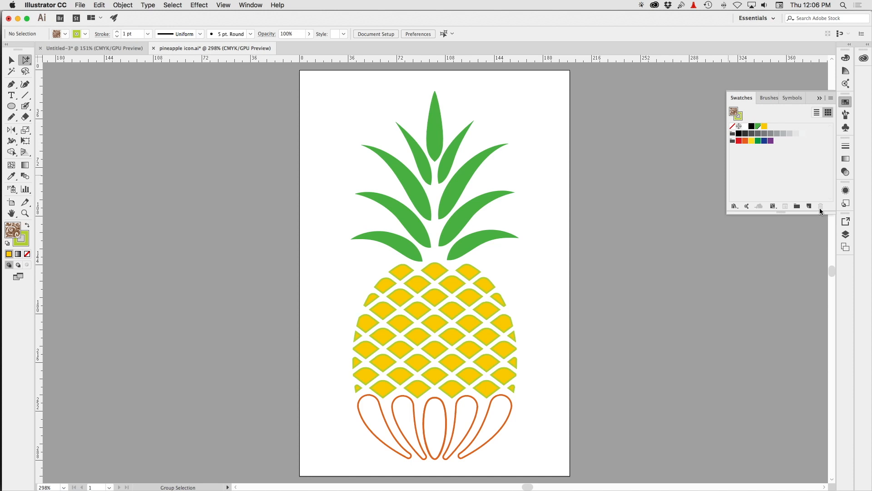
# Step: Delete the gray color group and the Brights color group from the swatches
pyautogui.click(732, 134)
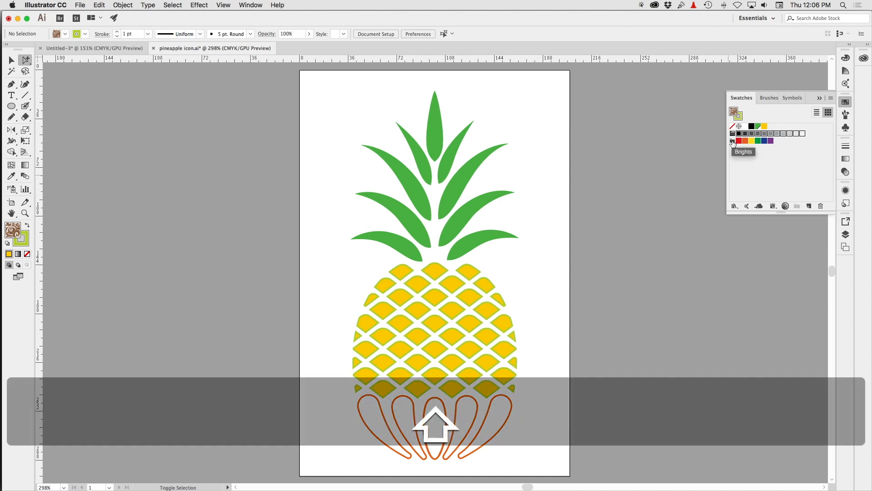
pyautogui.keyDown('shift'); pyautogui.click(732, 142); pyautogui.keyUp('shift')
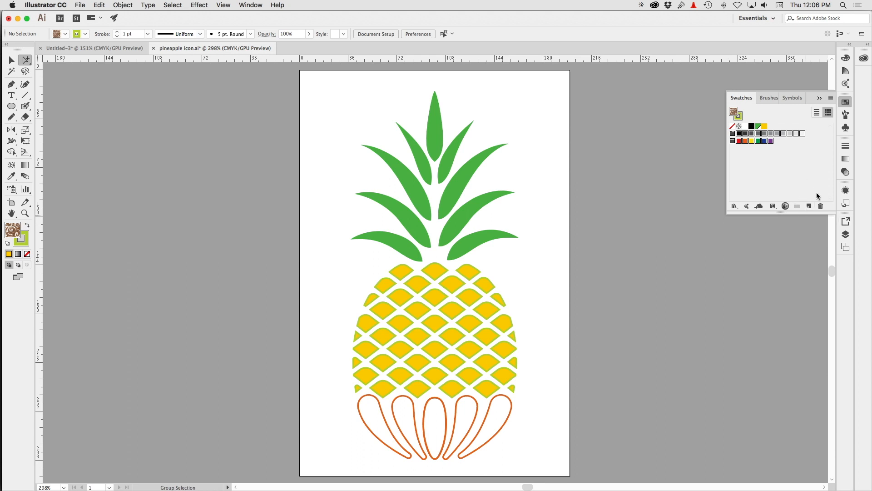
pyautogui.click(822, 206)
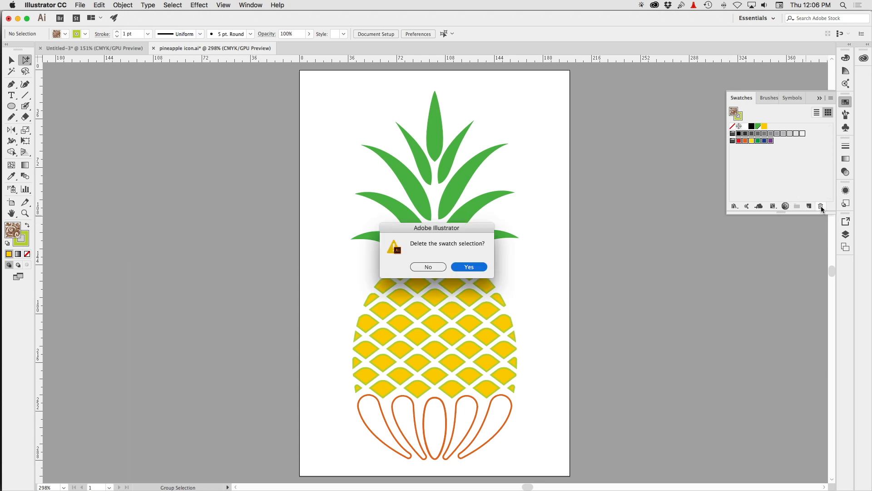
pyautogui.click(469, 267)
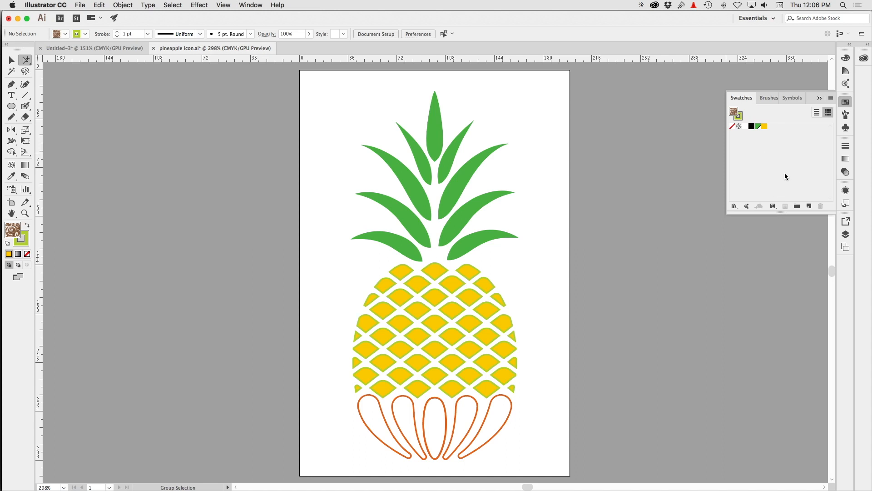
# Step: Edit the non-global Yellow swatch to a more orange color with magenta 34% and yellow 88%
pyautogui.click(764, 127)
pyautogui.doubleClick(764, 127)
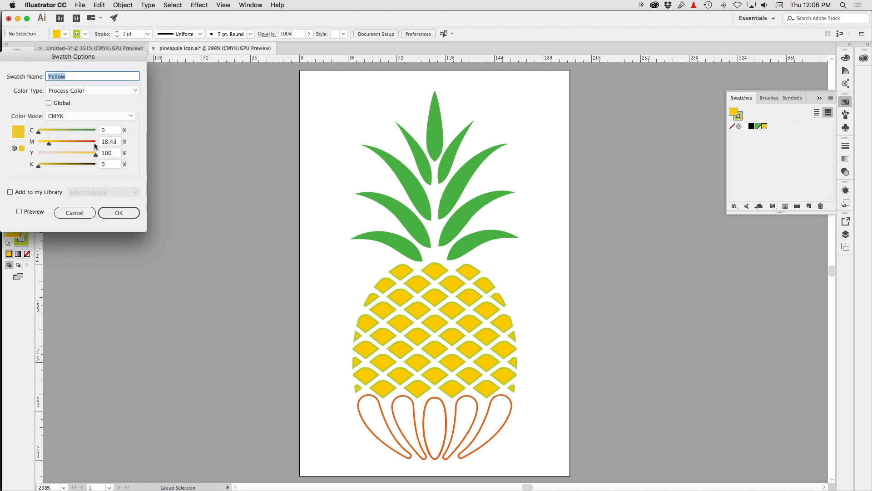
pyautogui.moveTo(49, 143); pyautogui.dragTo(57, 145)
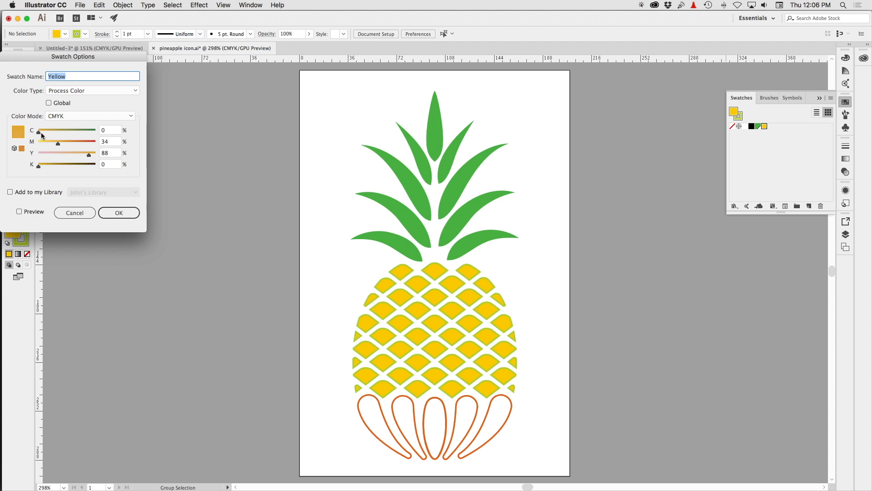
pyautogui.click(121, 216)
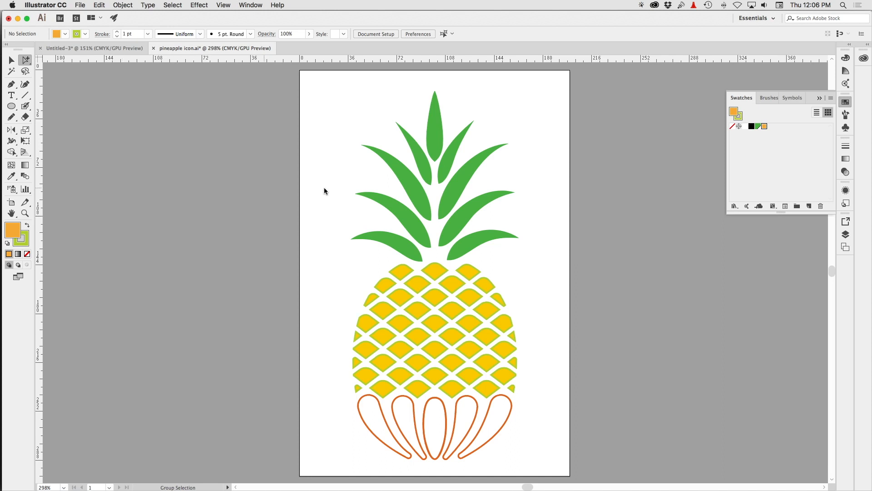
# Step: Darken the global Green swatch by setting magenta to about 23% and raising its cyan and black values
pyautogui.click(775, 143)
pyautogui.doubleClick(759, 127)
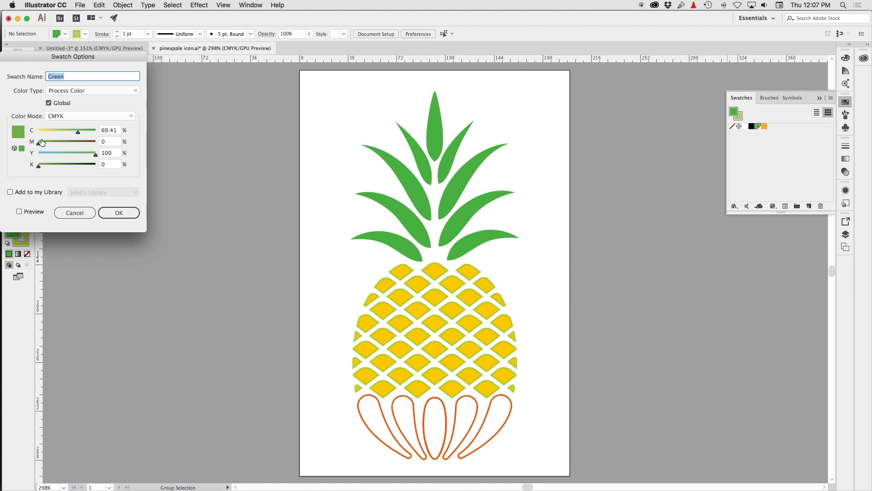
pyautogui.moveTo(40, 143); pyautogui.dragTo(53, 144)
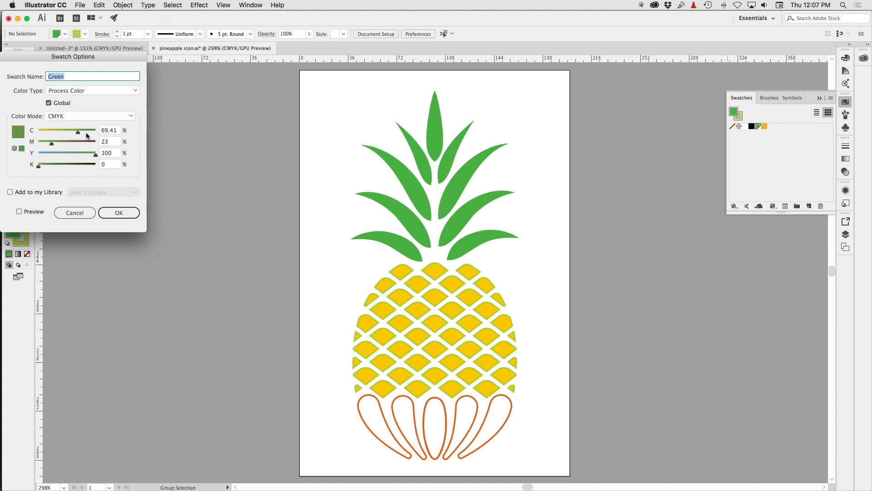
pyautogui.moveTo(78, 132); pyautogui.dragTo(88, 134)
pyautogui.moveTo(39, 166); pyautogui.dragTo(51, 167)
pyautogui.click(122, 213)
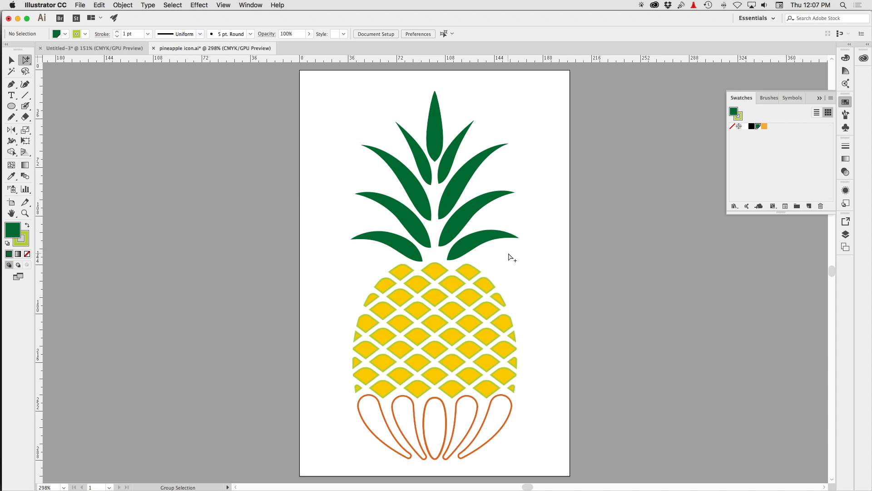
pyautogui.moveTo(335, 268); pyautogui.dragTo(275, 336)
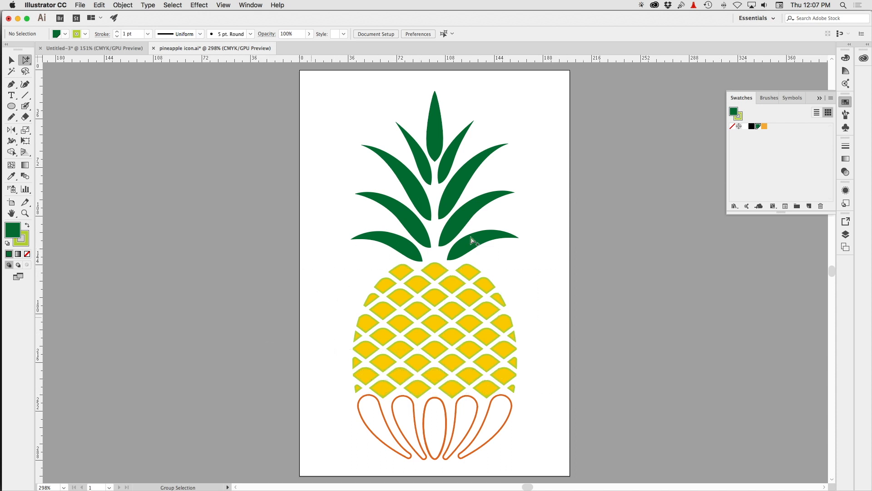
# Step: Make the Yellow swatch a global process color
pyautogui.doubleClick(765, 126)
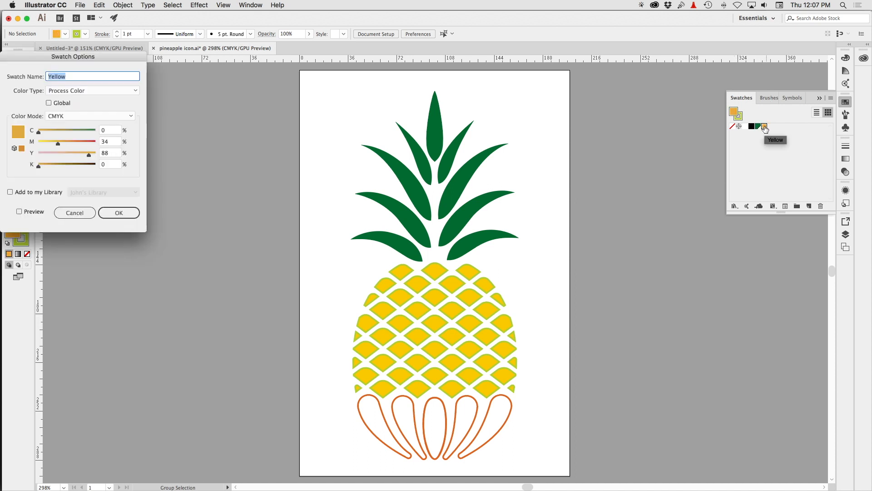
pyautogui.click(53, 103)
pyautogui.click(111, 212)
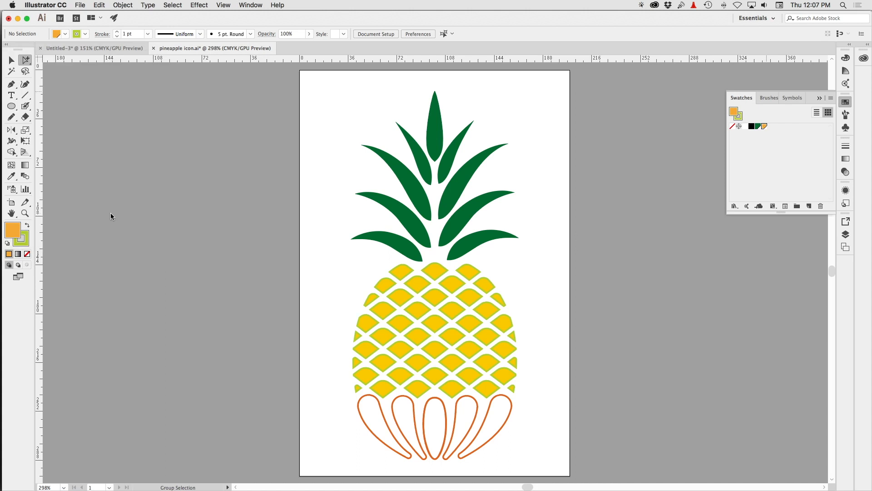
# Step: Select all the pineapple diamonds, fill them with the global Yellow swatch, and deselect them
pyautogui.moveTo(313, 268); pyautogui.dragTo(533, 393)
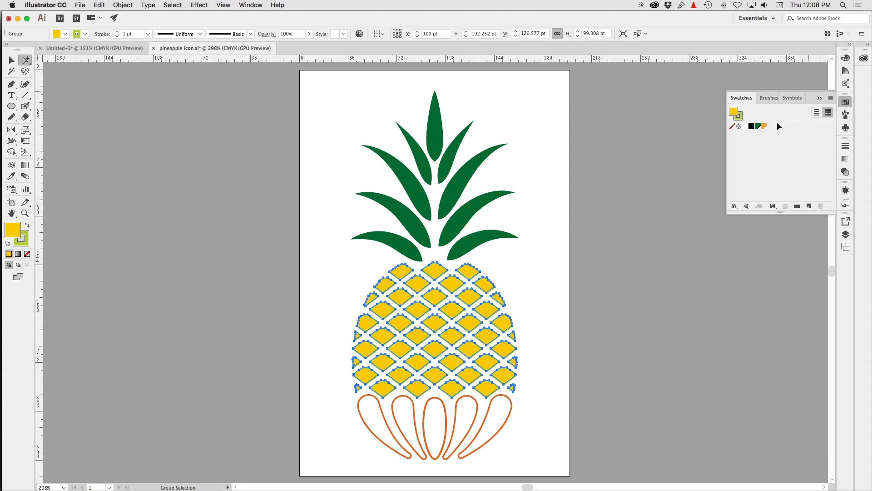
pyautogui.click(764, 126)
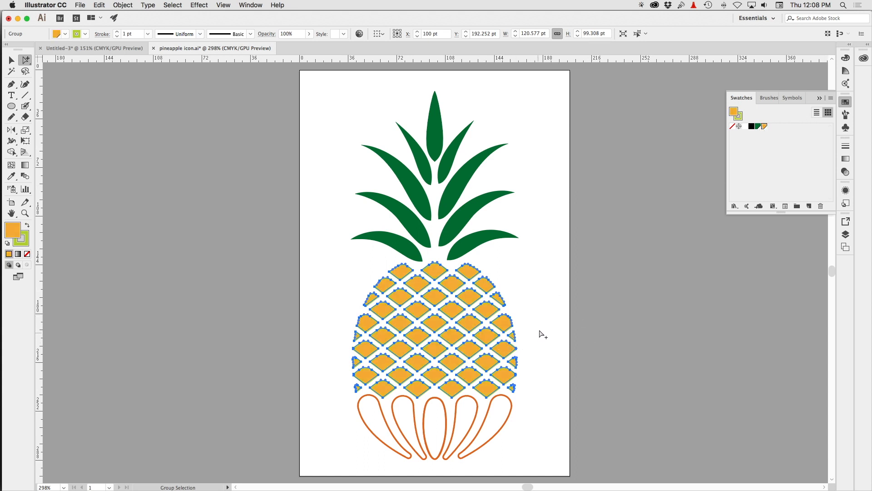
pyautogui.click(543, 309)
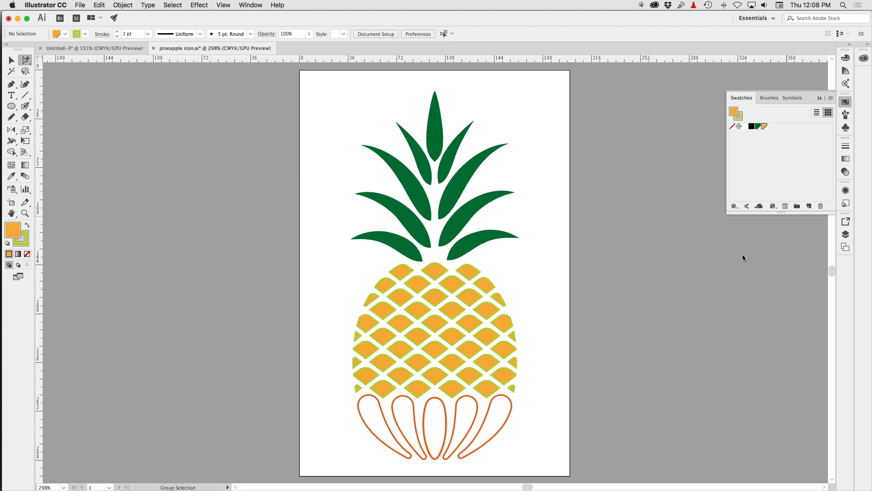
# Step: Lighten the global Yellow swatch by lowering its magenta and yellow values, and check its tint slider in the Color panel
pyautogui.click(753, 173)
pyautogui.doubleClick(766, 126)
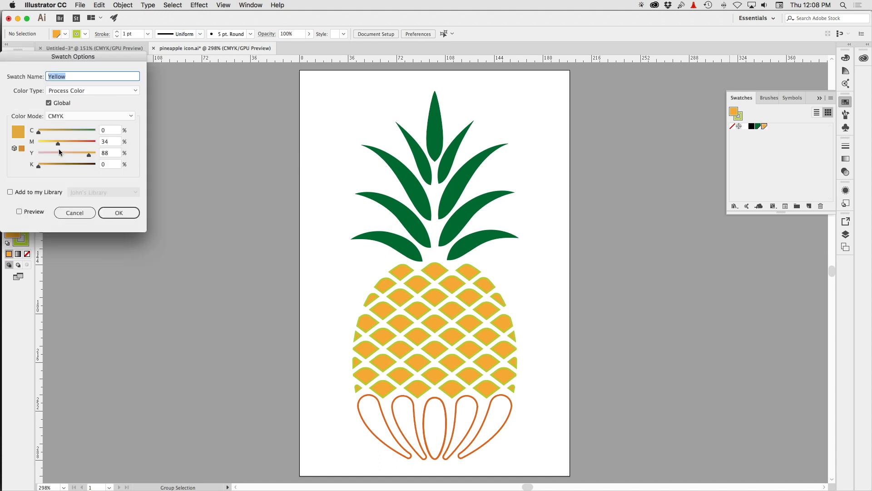
pyautogui.moveTo(56, 142); pyautogui.dragTo(48, 140)
pyautogui.moveTo(89, 155); pyautogui.dragTo(80, 155)
pyautogui.click(138, 213)
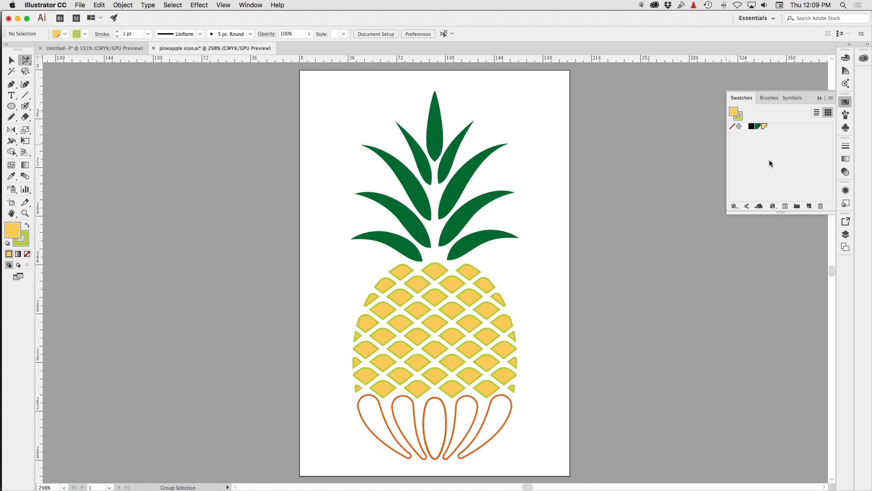
pyautogui.click(846, 58)
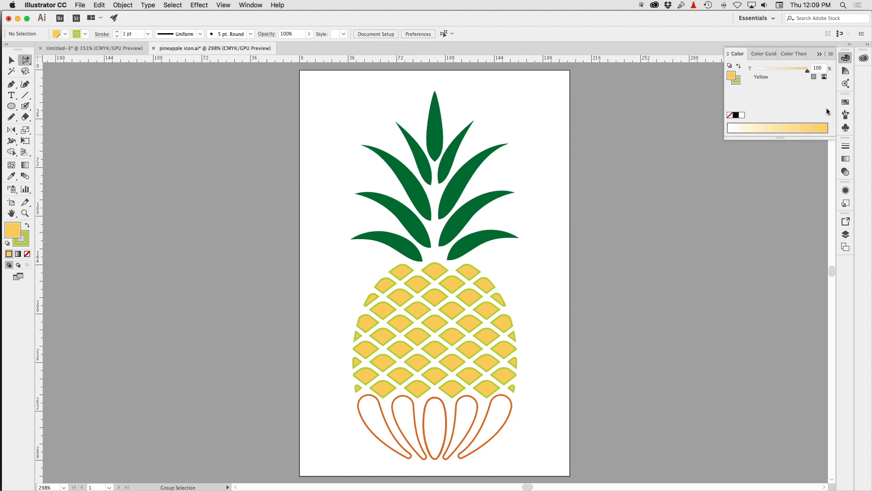
pyautogui.click(845, 101)
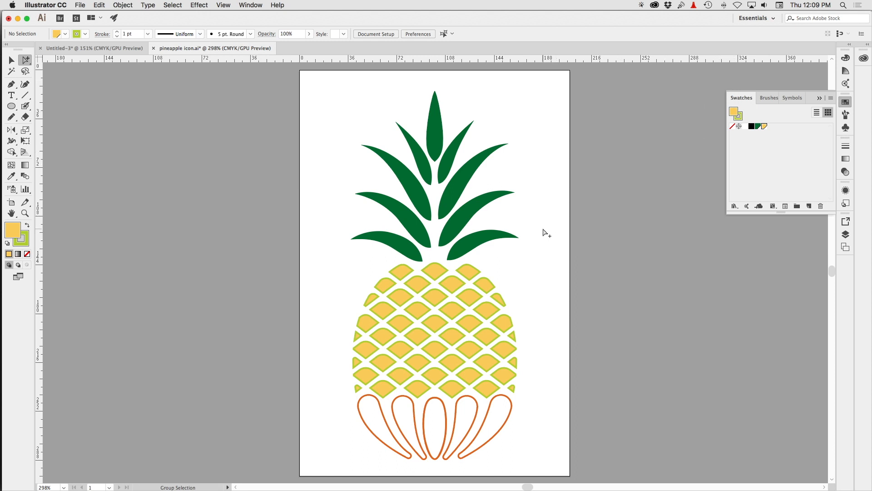
# Step: Open the Skintones swatch library, move it beside the Swatches panel, and enlarge it to show all its color groups
pyautogui.click(735, 206)
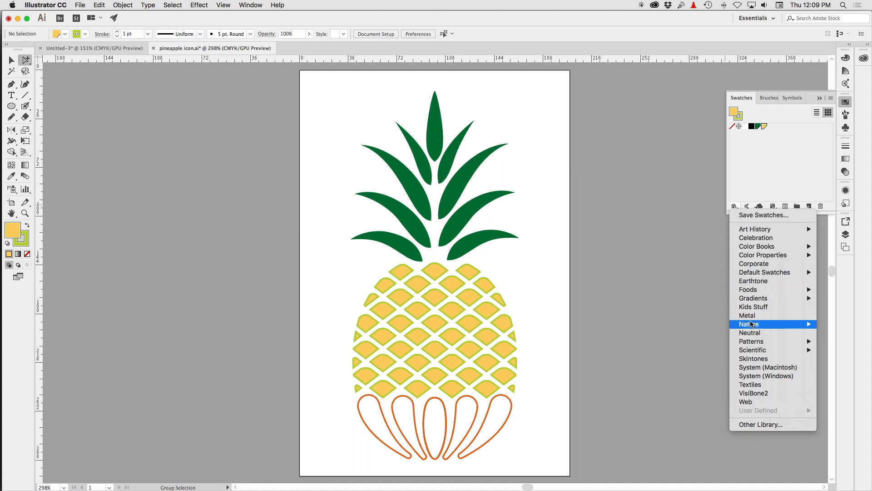
pyautogui.moveTo(779, 276)
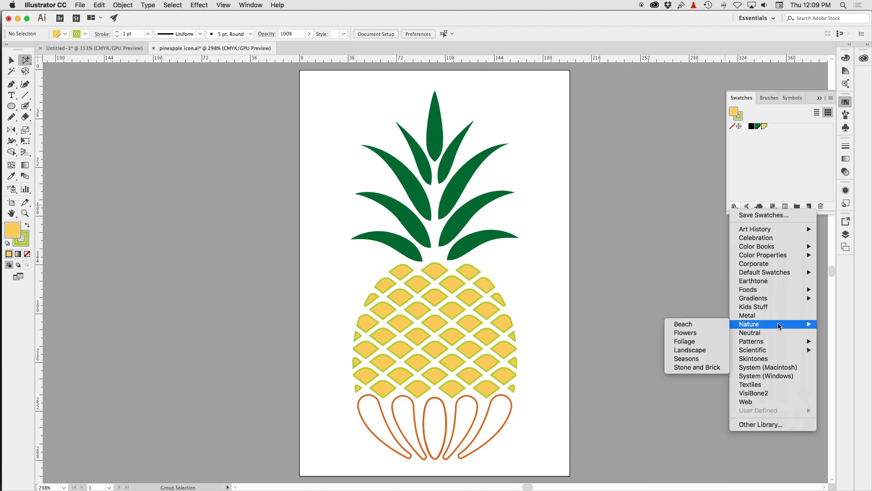
pyautogui.click(772, 362)
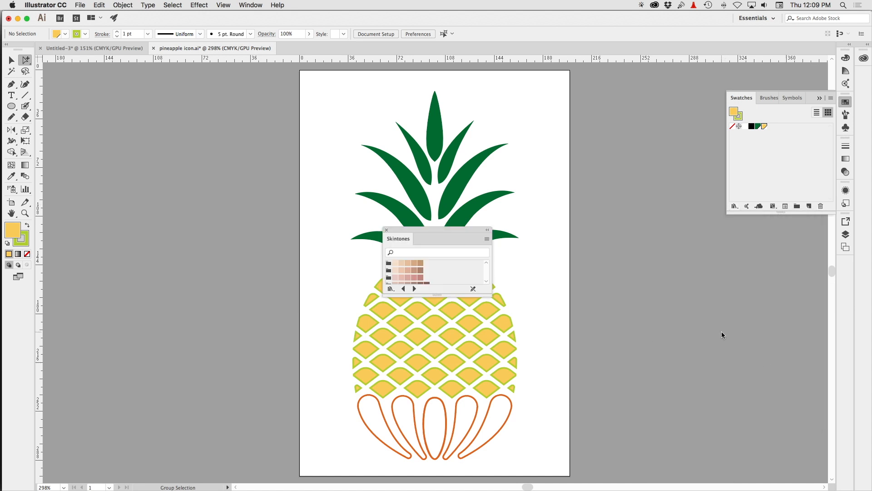
pyautogui.moveTo(468, 236); pyautogui.dragTo(673, 123)
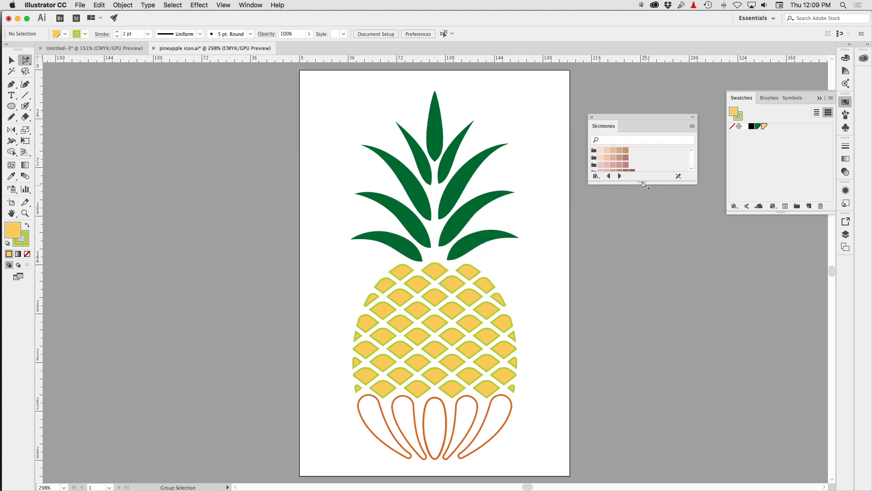
pyautogui.moveTo(641, 182); pyautogui.dragTo(641, 240)
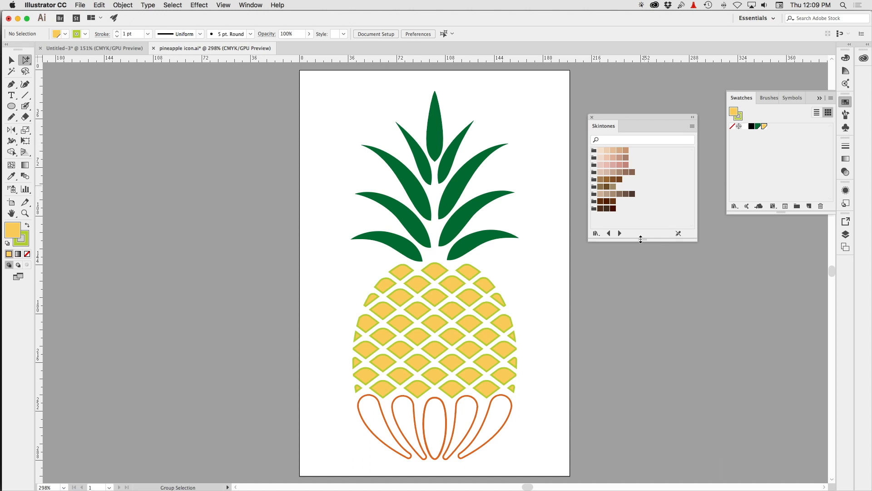
# Step: Look through the available Color Books swatch libraries without opening one, and close the Skintones library
pyautogui.click(734, 206)
pyautogui.moveTo(761, 247)
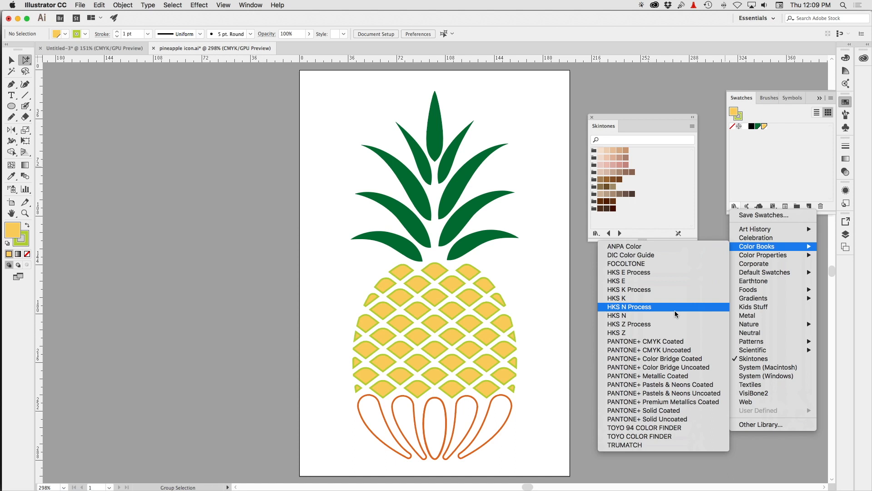
pyautogui.click(689, 186)
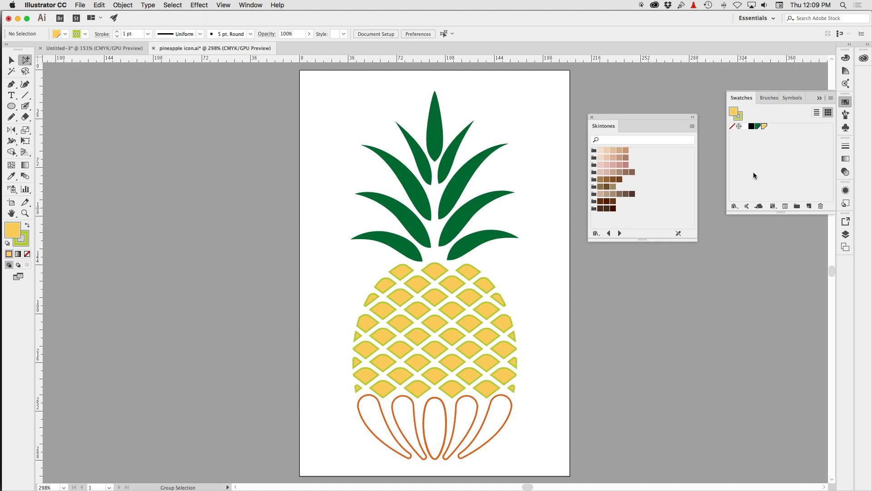
pyautogui.click(592, 117)
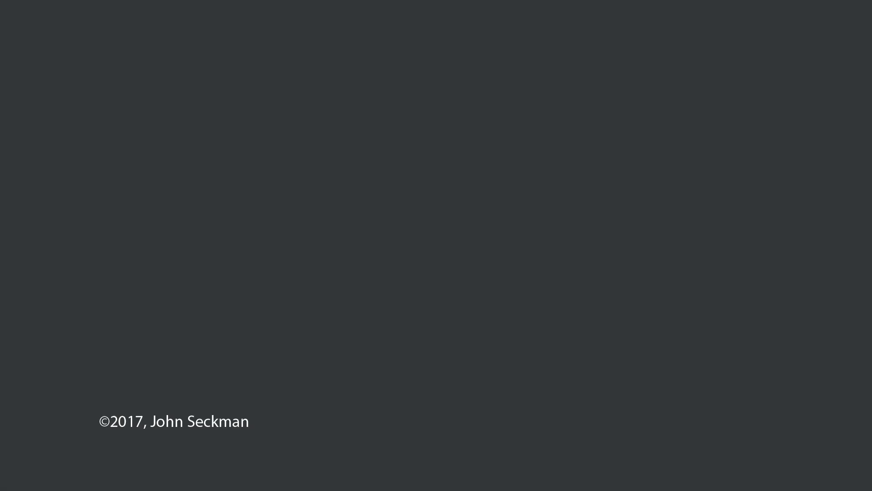